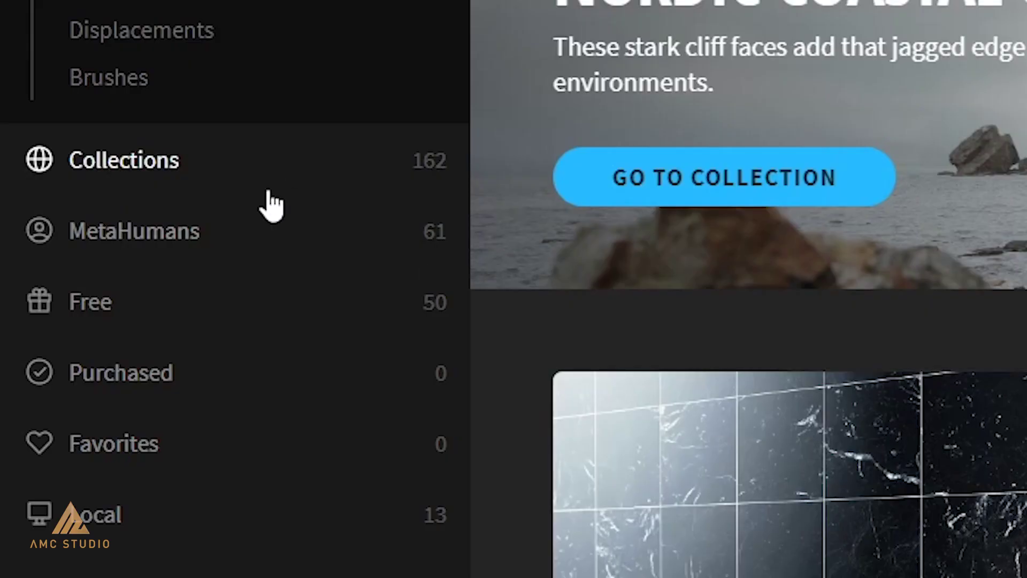
Step: Select the Taro preset, set the MetaHumans model format to UAsset + Source Asset, and download it
{"action": "left_click", "coordinate": [273, 239]}
{"action": "scroll", "coordinate": [625, 293], "scroll_direction": "down", "scroll_amount": 5}
{"action": "scroll", "coordinate": [625, 293], "scroll_direction": "down", "scroll_amount": 3}
{"action": "left_click", "coordinate": [609, 362]}
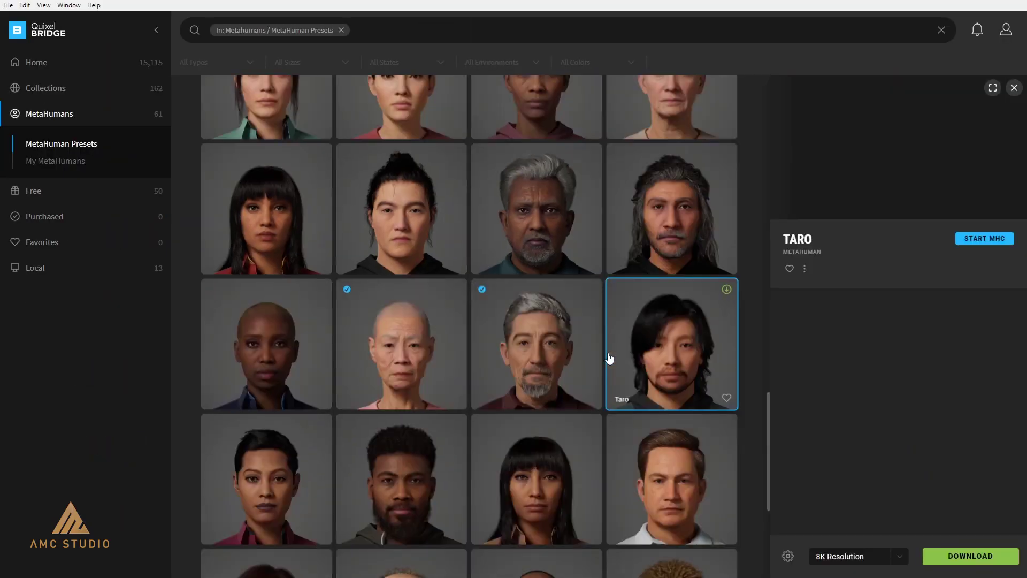
{"action": "left_click", "coordinate": [401, 536]}
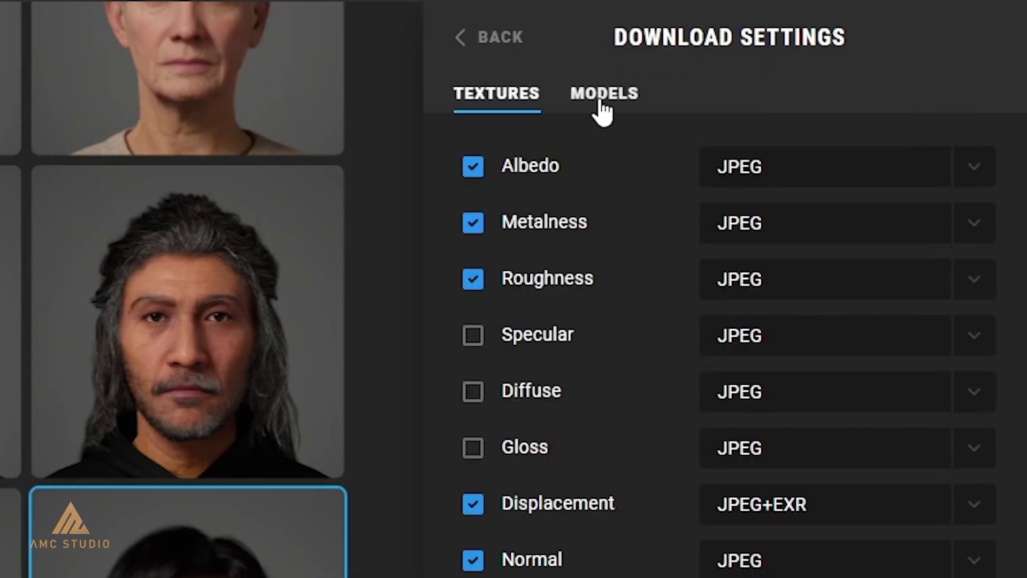
{"action": "left_click", "coordinate": [600, 105]}
{"action": "left_click", "coordinate": [869, 363]}
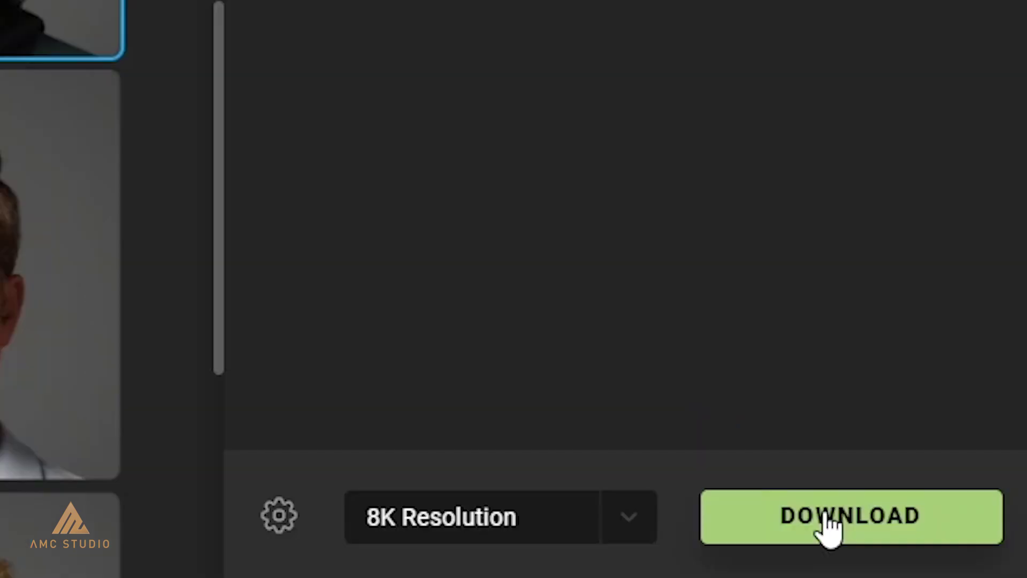
{"action": "left_click", "coordinate": [821, 527]}
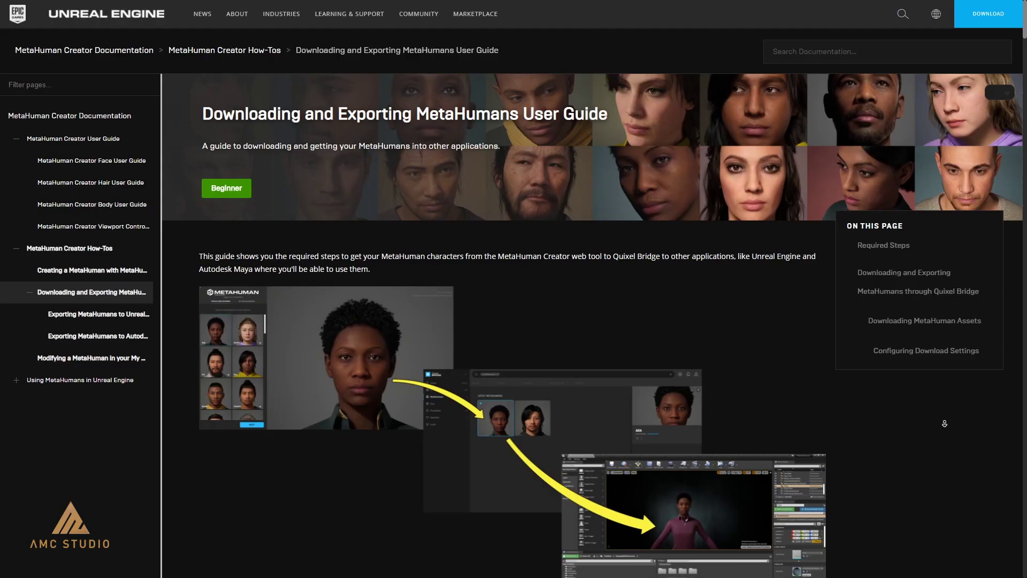
{"action": "scroll", "coordinate": [944, 423], "scroll_direction": "down", "scroll_amount": 1}
{"action": "scroll", "coordinate": [945, 423], "scroll_direction": "down", "scroll_amount": 1}
{"action": "scroll", "coordinate": [947, 465], "scroll_direction": "down", "scroll_amount": 4}
{"action": "scroll", "coordinate": [948, 505], "scroll_direction": "down", "scroll_amount": 7}
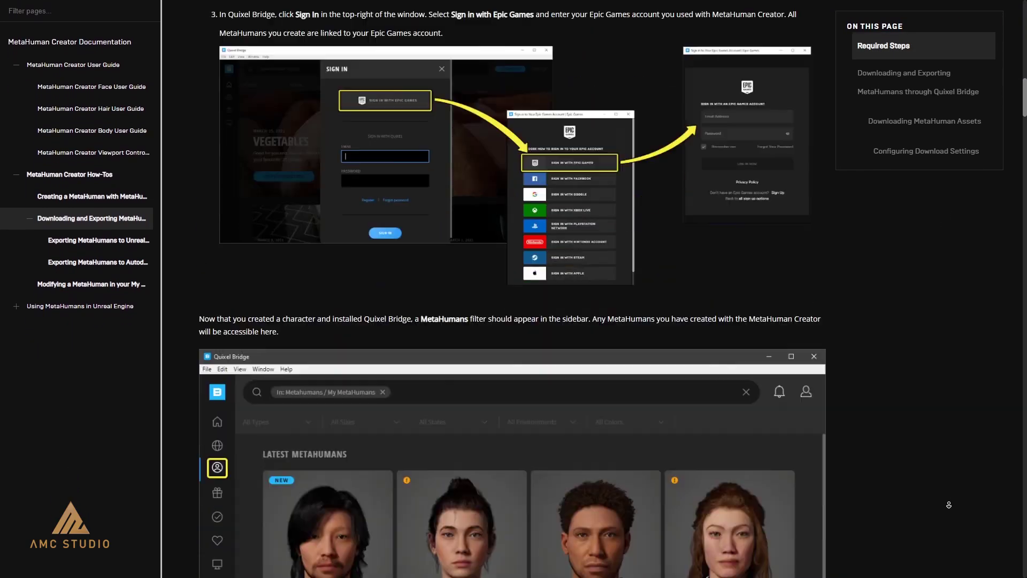
{"action": "scroll", "coordinate": [948, 504], "scroll_direction": "down", "scroll_amount": 5}
{"action": "scroll", "coordinate": [948, 504], "scroll_direction": "down", "scroll_amount": 5}
{"action": "scroll", "coordinate": [949, 505], "scroll_direction": "down", "scroll_amount": 5}
{"action": "scroll", "coordinate": [949, 505], "scroll_direction": "down", "scroll_amount": 5}
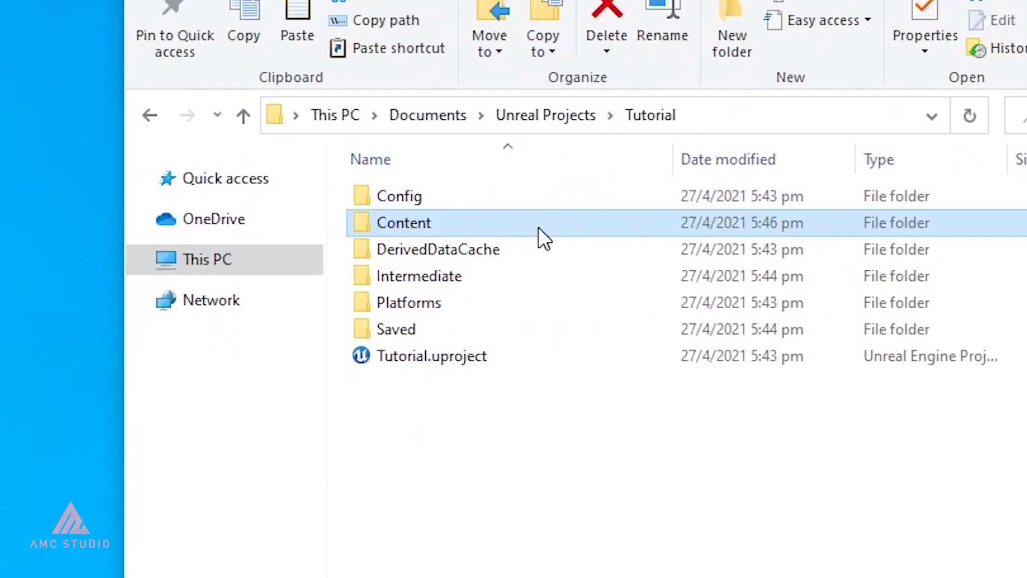
Step: Open Tutorial's Content folder and the downloaded MetaHuman's 8k folder on disk
{"action": "double_click", "coordinate": [538, 227]}
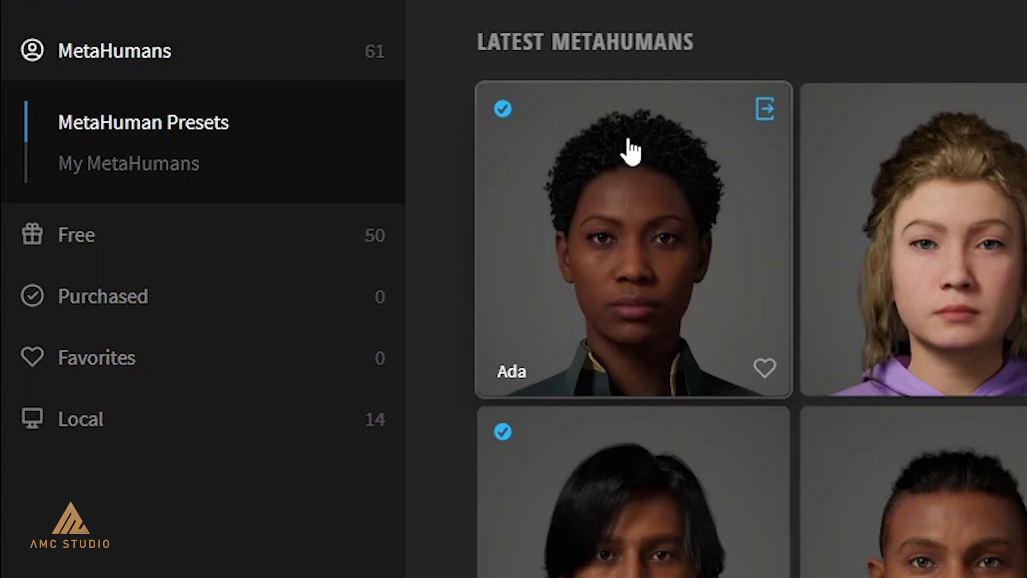
{"action": "left_click", "coordinate": [256, 422]}
{"action": "left_click", "coordinate": [207, 329]}
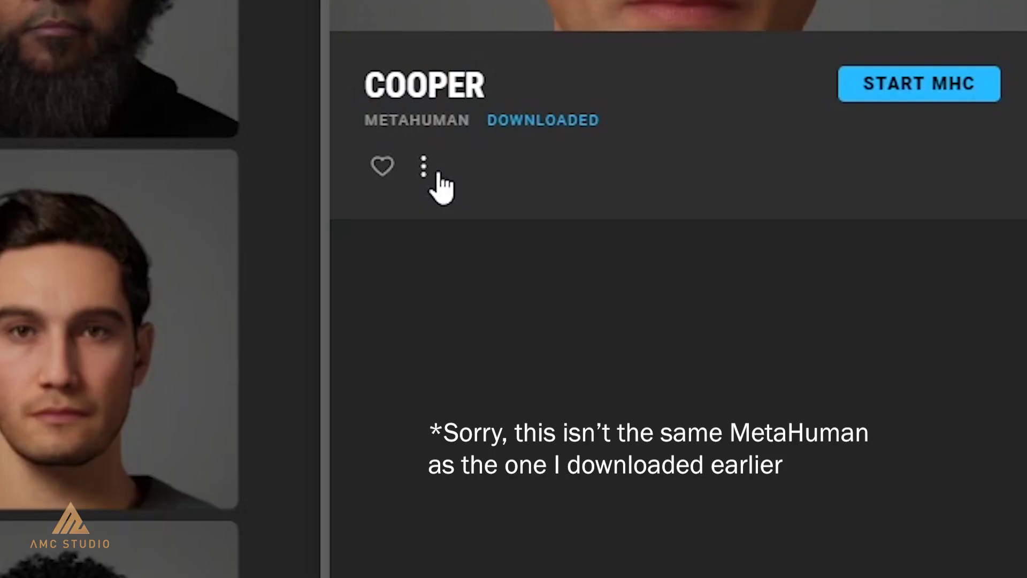
{"action": "left_click", "coordinate": [427, 169]}
{"action": "left_click", "coordinate": [481, 284]}
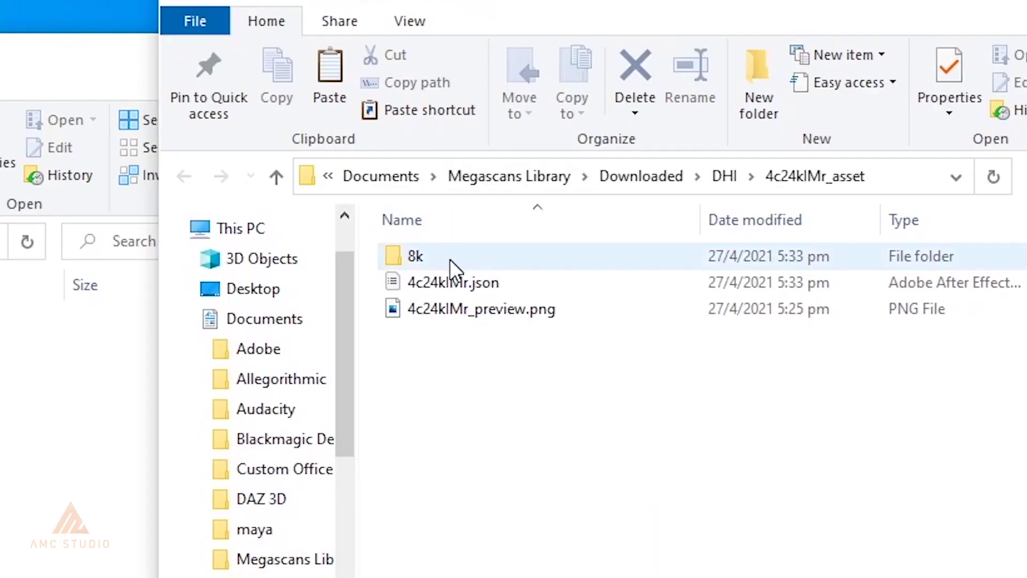
{"action": "double_click", "coordinate": [450, 259]}
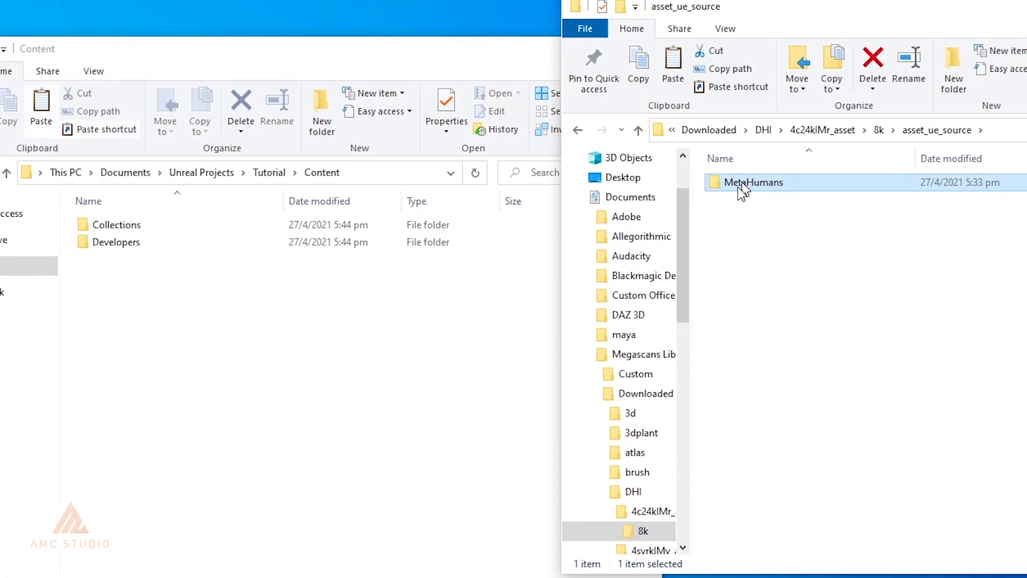
Step: Copy the MetaHumans folder into the Tutorial project's Content folder
{"action": "left_click_drag", "start_coordinate": [737, 187], "coordinate": [429, 302]}
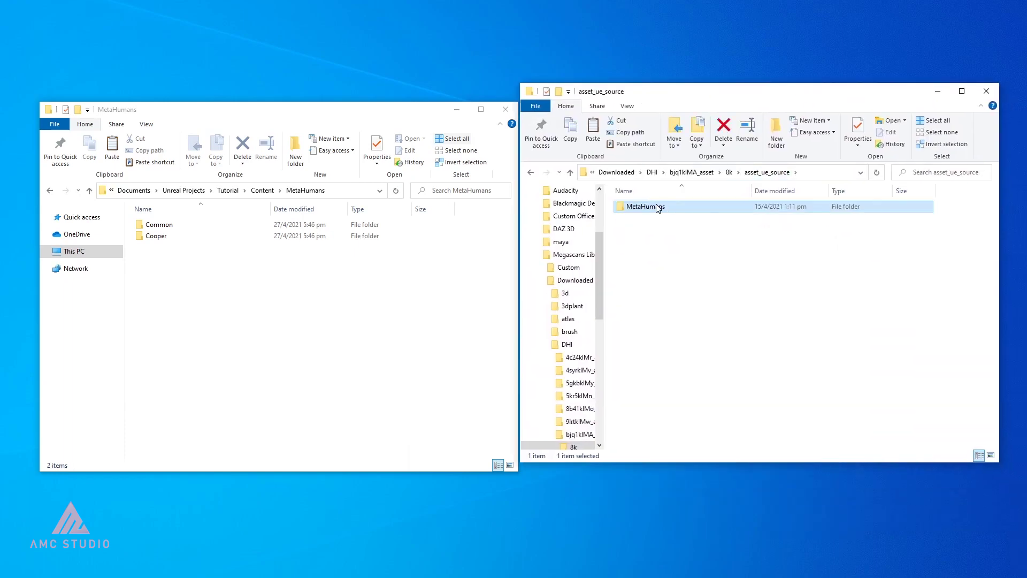
{"action": "left_click", "coordinate": [262, 193]}
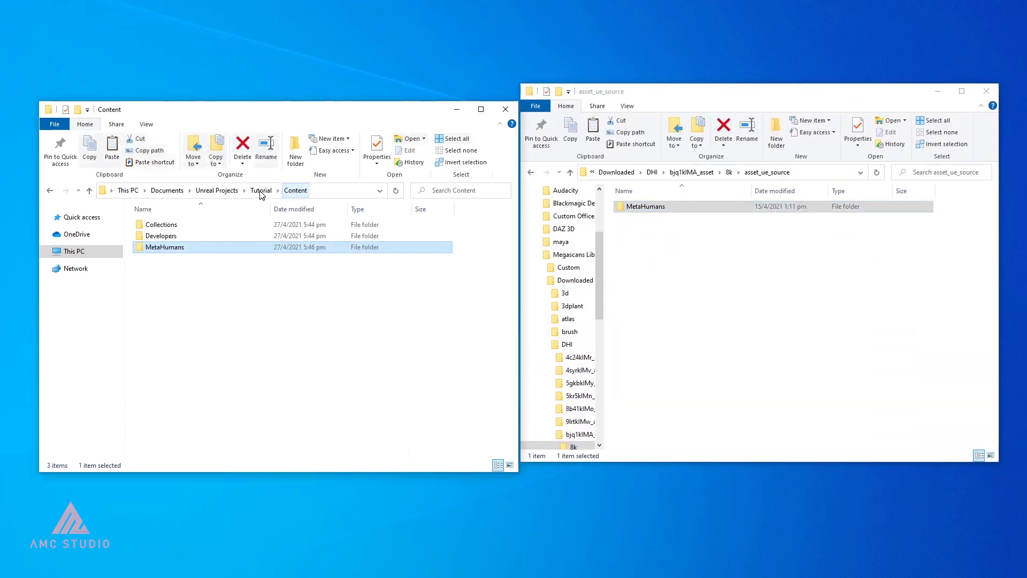
{"action": "left_click_drag", "start_coordinate": [646, 208], "coordinate": [337, 318]}
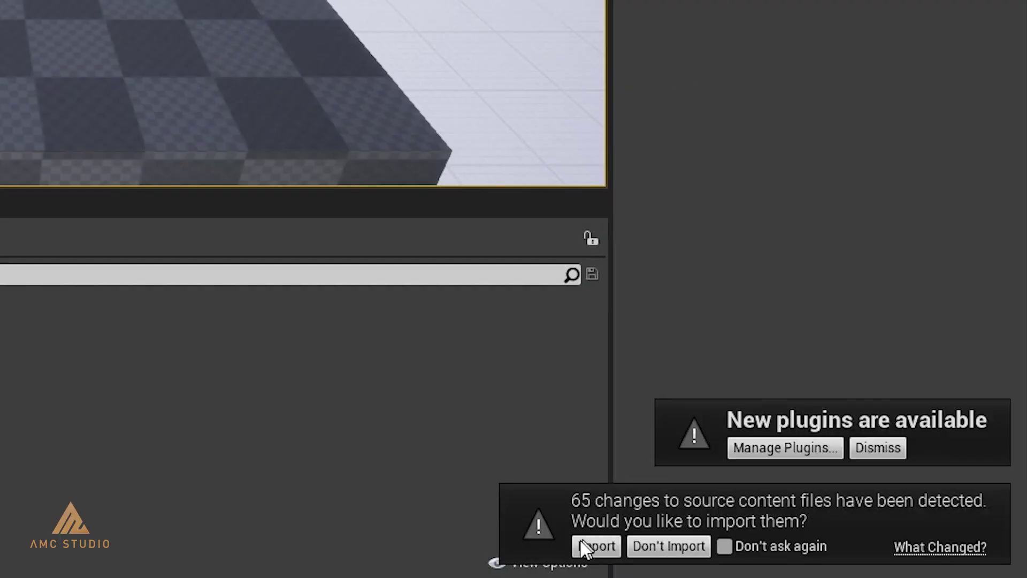
Step: Import the 65 detected source content changes into the Tutorial project
{"action": "left_click", "coordinate": [578, 550]}
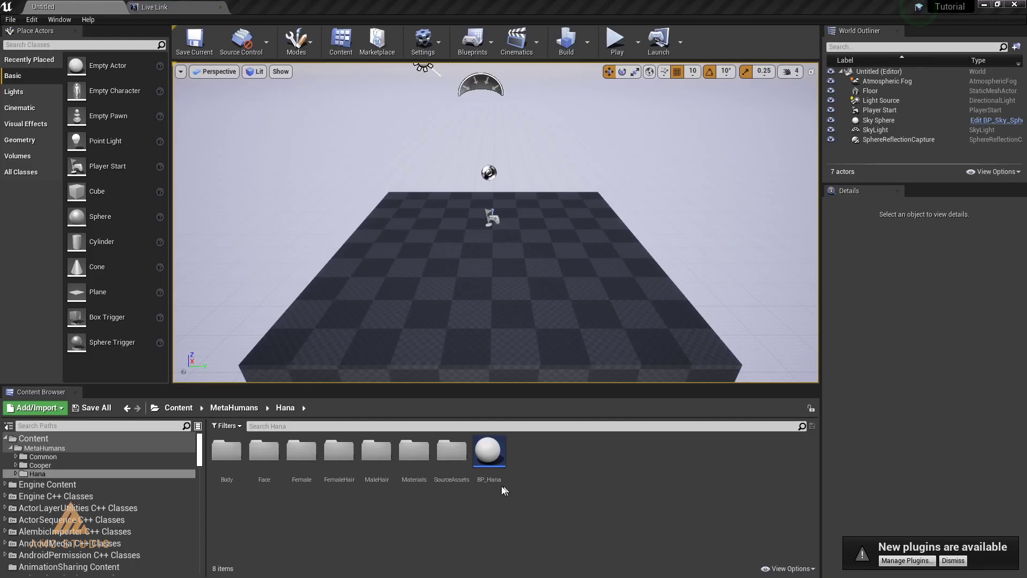
Step: Place the BP_Hana character in the level and move the view close to its face
{"action": "left_click_drag", "start_coordinate": [487, 453], "coordinate": [478, 285]}
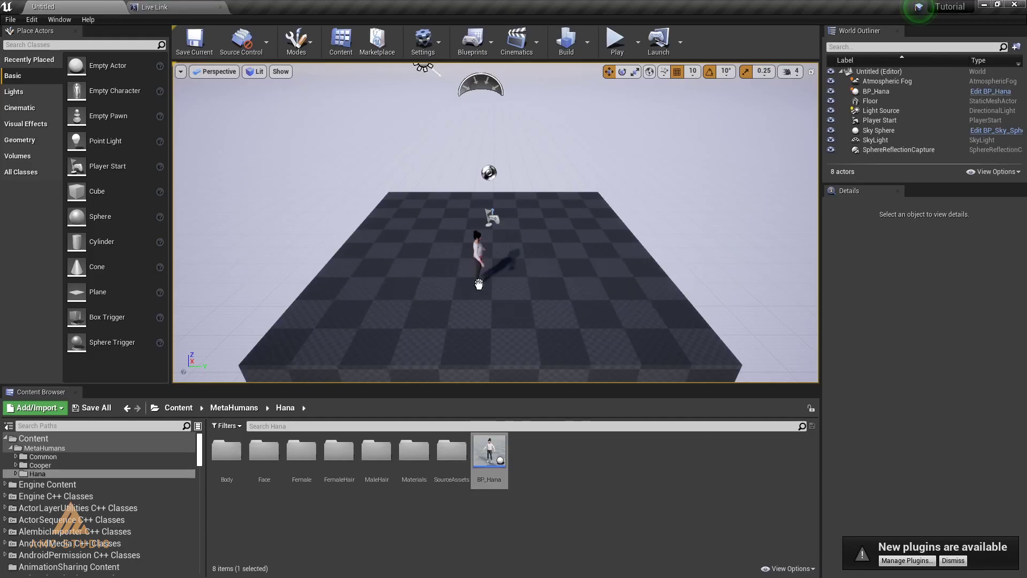
{"action": "right_click_drag", "start_coordinate": [478, 282], "coordinate": [449, 282]}
{"action": "right_click_drag", "start_coordinate": [582, 308], "coordinate": [581, 308]}
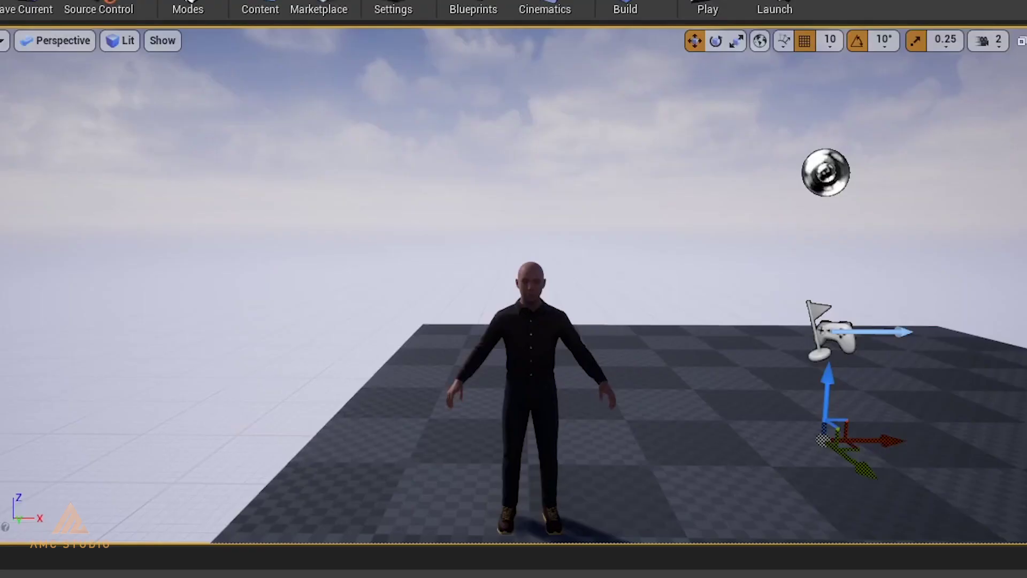
{"action": "scroll", "coordinate": [514, 321], "scroll_direction": "up", "scroll_amount": 5}
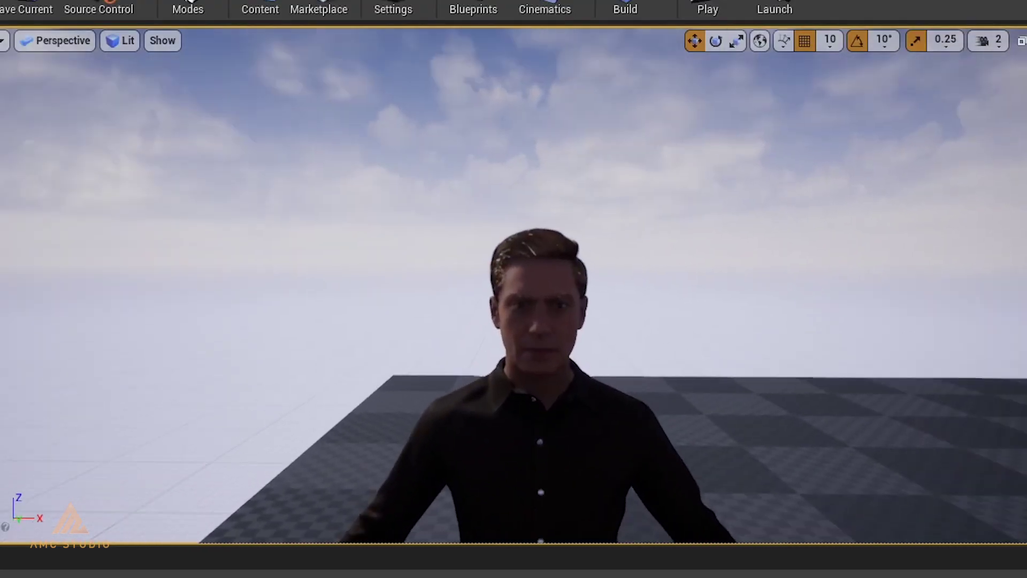
{"action": "scroll", "coordinate": [513, 321], "scroll_direction": "down", "scroll_amount": 5}
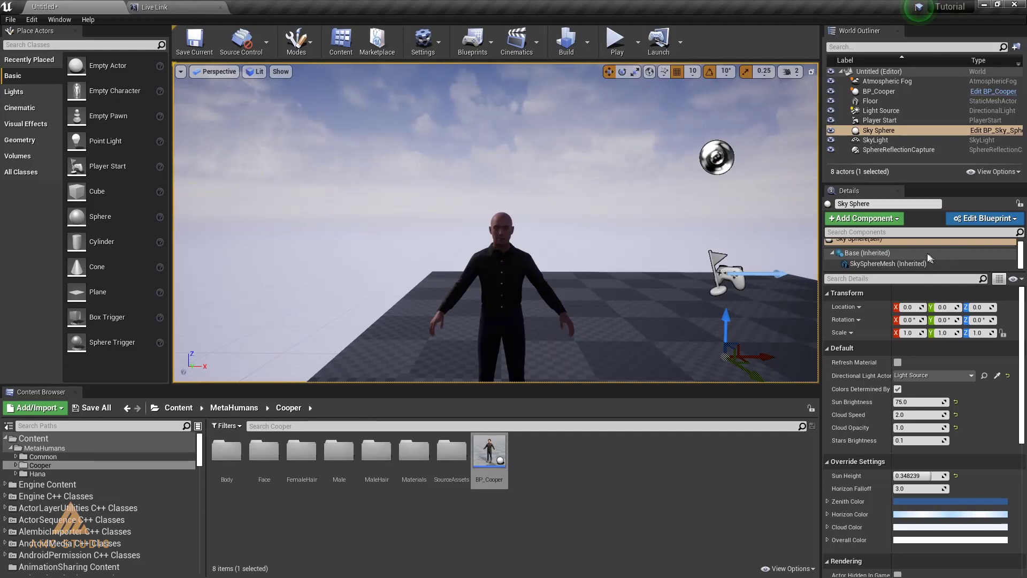
Step: Set BP_Cooper's LODSync Forced LOD to 0
{"action": "left_click", "coordinate": [502, 289]}
{"action": "scroll", "coordinate": [953, 265], "scroll_direction": "down", "scroll_amount": 3}
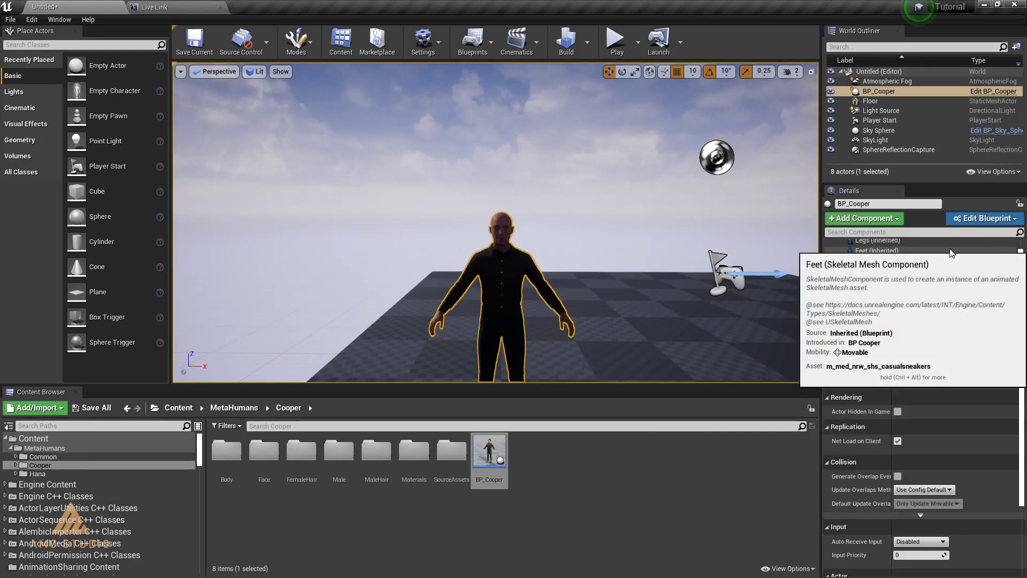
{"action": "left_click", "coordinate": [927, 267]}
{"action": "left_click", "coordinate": [932, 319]}
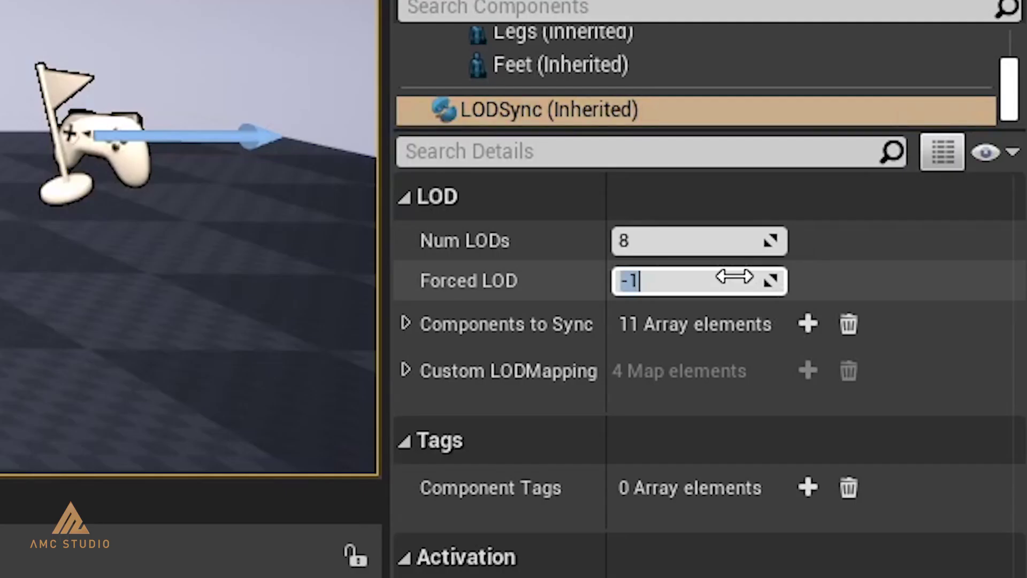
{"action": "key", "text": "Return"}
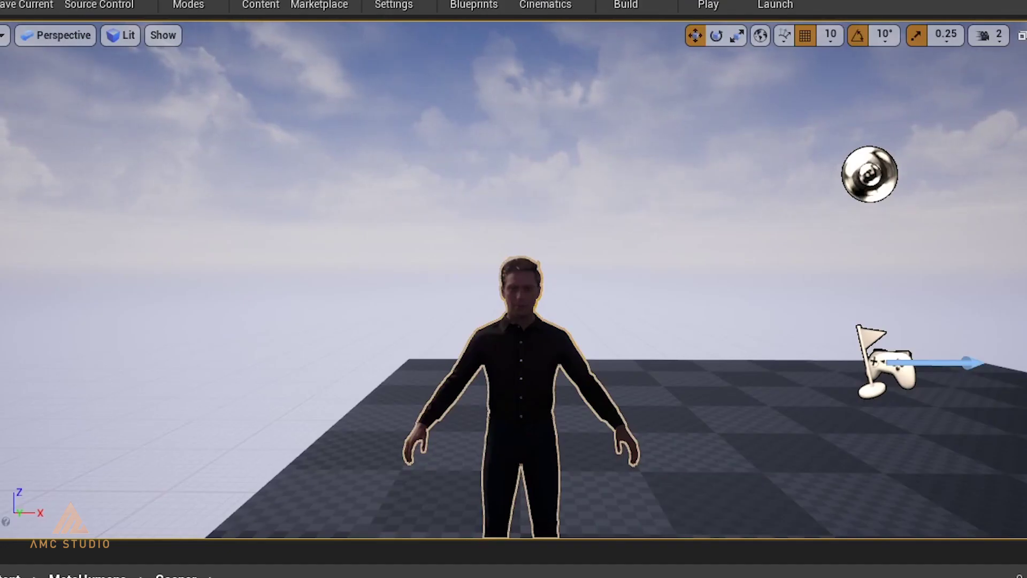
{"action": "scroll", "coordinate": [513, 281], "scroll_direction": "up", "scroll_amount": 5}
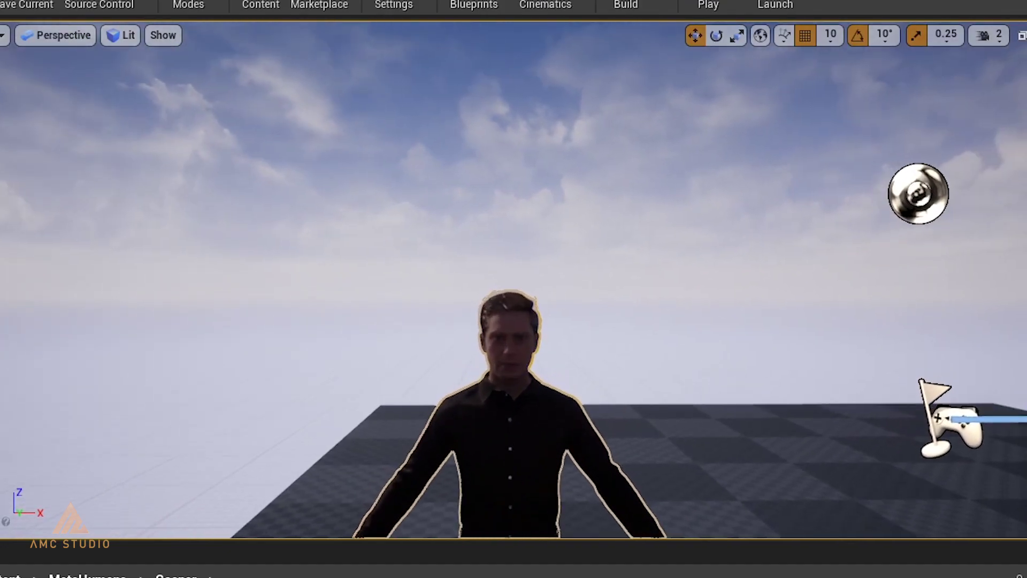
{"action": "scroll", "coordinate": [514, 281], "scroll_direction": "down", "scroll_amount": 6}
{"action": "scroll", "coordinate": [719, 388], "scroll_direction": "down", "scroll_amount": 2}
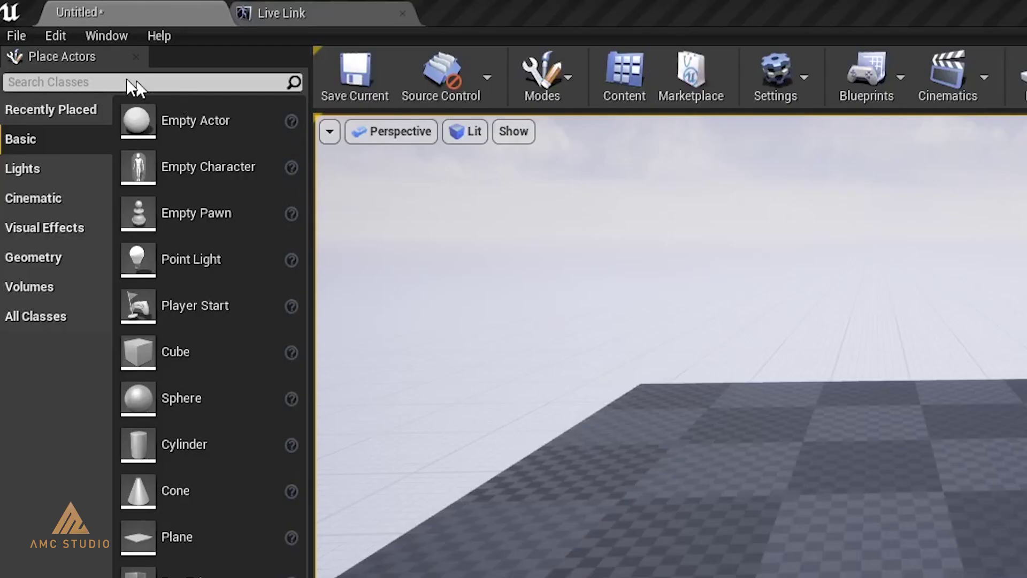
Step: Open the Plugins list and begin a name search for the Rokoko plugin
{"action": "left_click", "coordinate": [55, 36]}
{"action": "left_click", "coordinate": [91, 333]}
{"action": "type", "text": "r"}
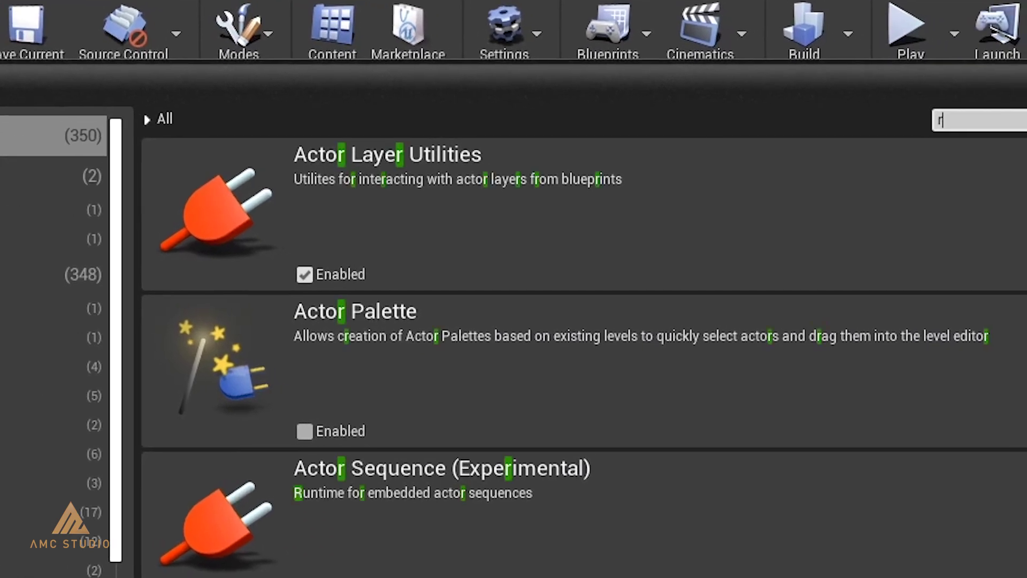
{"action": "type", "text": "okoko"}
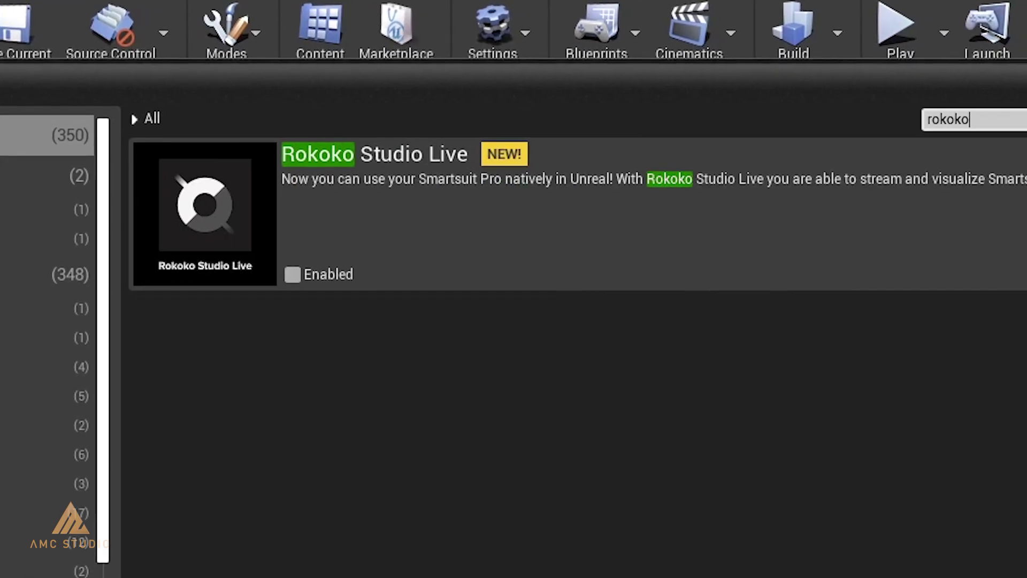
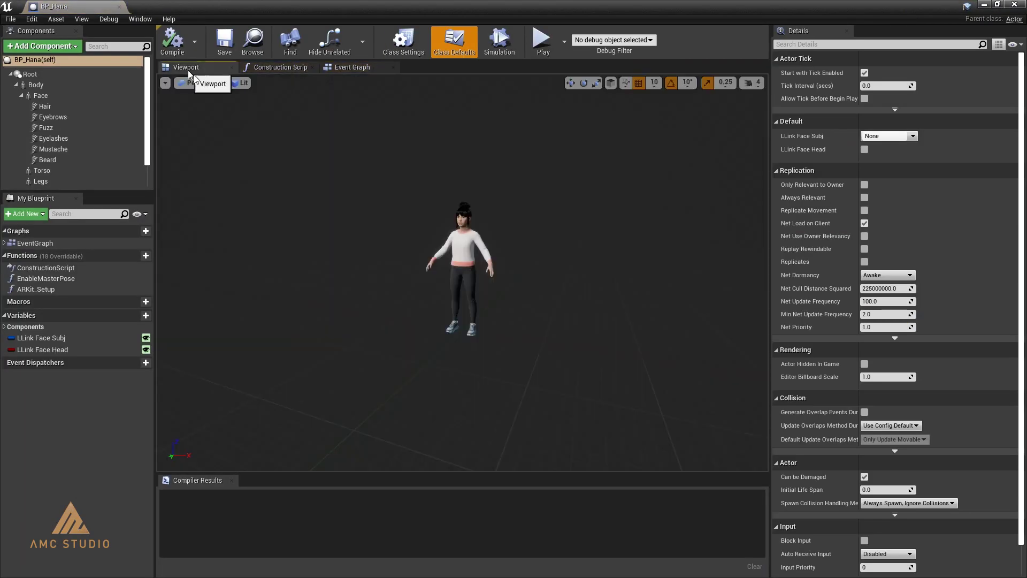
Step: Browse to MetaHumans > Common > Female > Short > NormalWeight > Body and open f_srt_nrw_animbp
{"action": "left_click", "coordinate": [36, 84]}
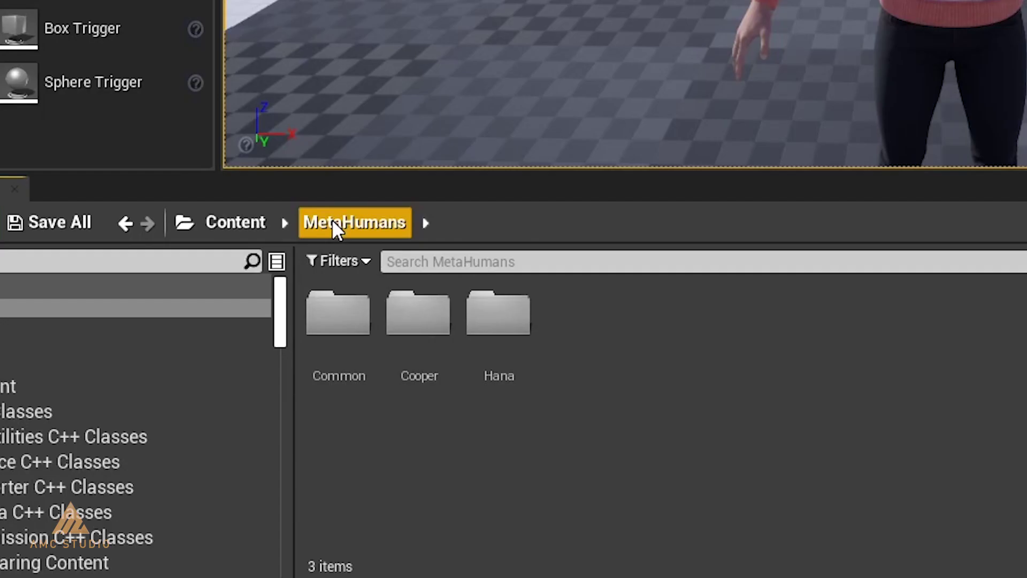
{"action": "double_click", "coordinate": [232, 469]}
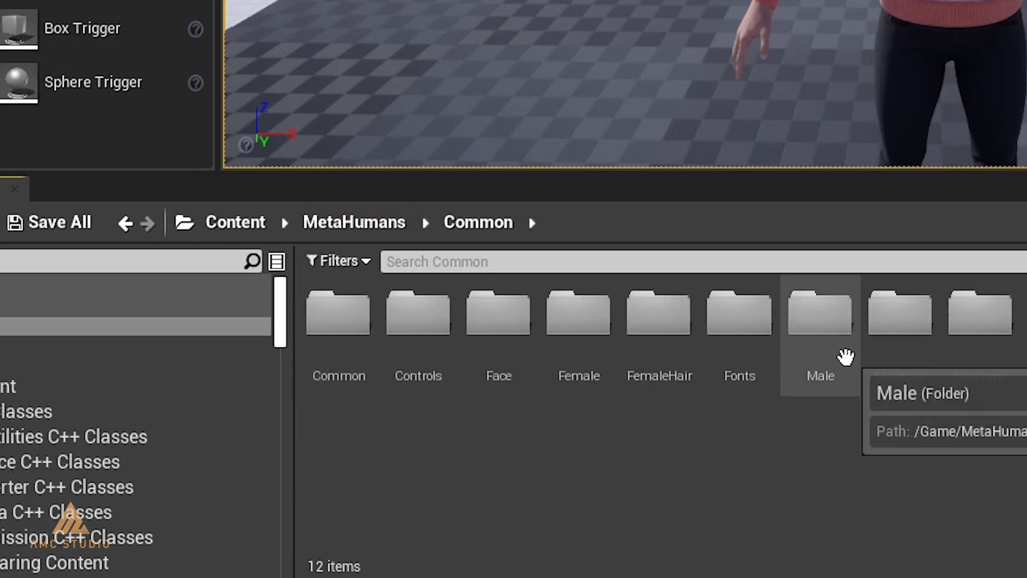
{"action": "double_click", "coordinate": [554, 341]}
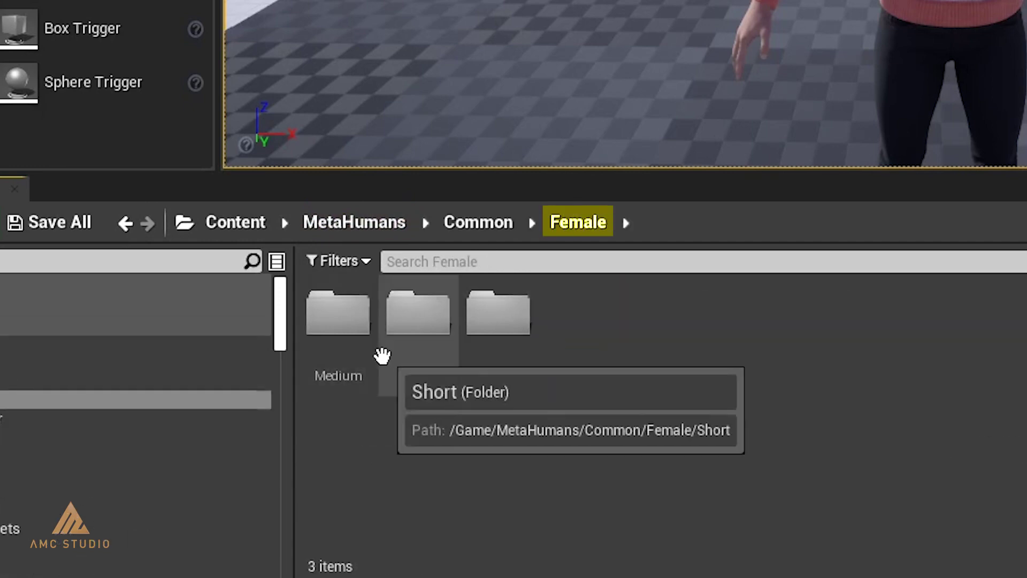
{"action": "double_click", "coordinate": [383, 352]}
{"action": "double_click", "coordinate": [340, 350]}
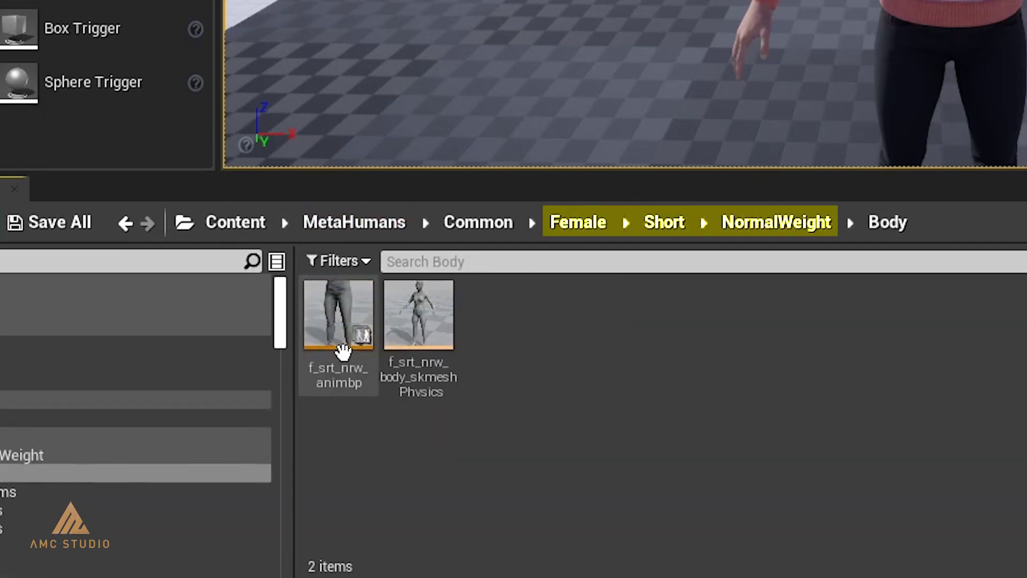
{"action": "double_click", "coordinate": [342, 361]}
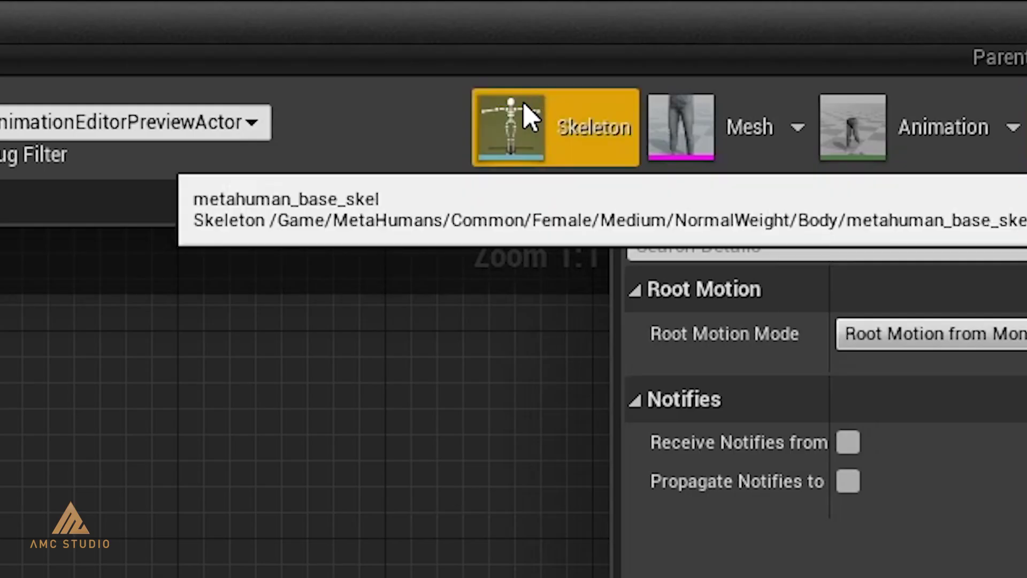
Step: Switch to the metahuman_base_skel skeleton editor and step through a bone's local rotation values
{"action": "left_click", "coordinate": [792, 41]}
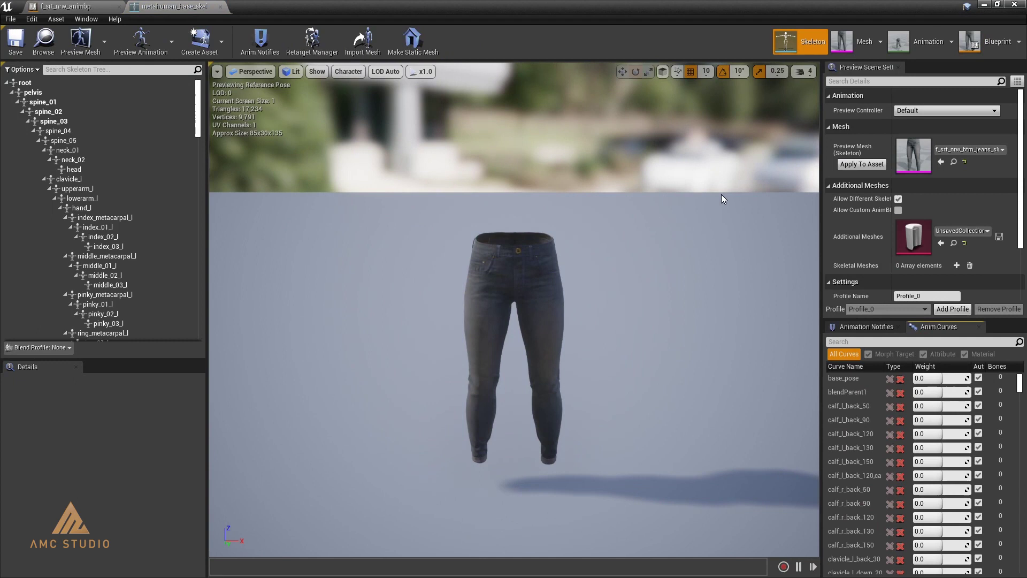
{"action": "left_click", "coordinate": [466, 339]}
{"action": "type", "text": "0"}
{"action": "key", "text": "Tab"}
{"action": "type", "text": "0"}
{"action": "key", "text": "Tab"}
{"action": "type", "text": "0"}
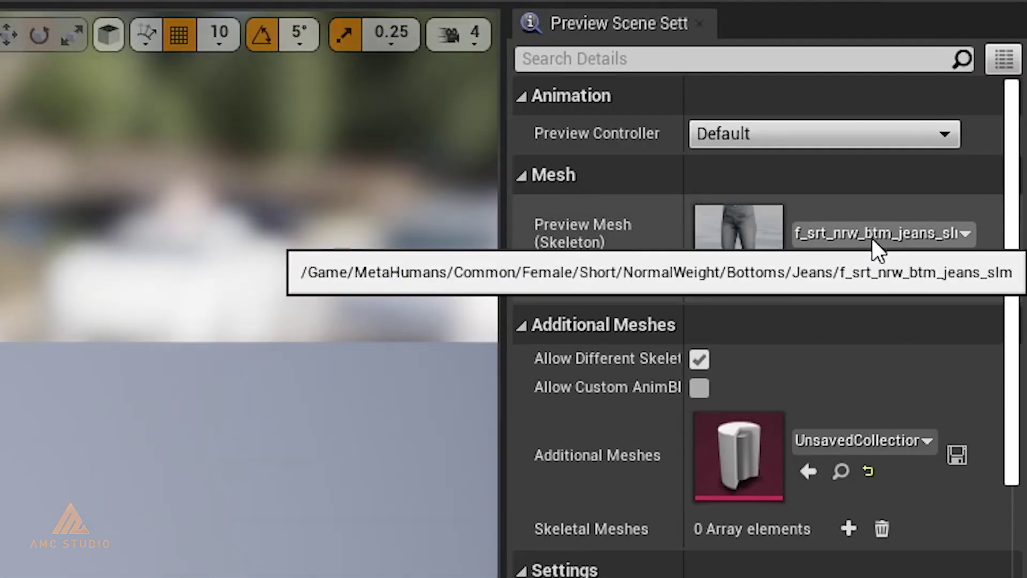
Step: Preview the bare body mesh with 5° rotation snapping and All Hierarchy bones drawn
{"action": "left_click", "coordinate": [837, 232]}
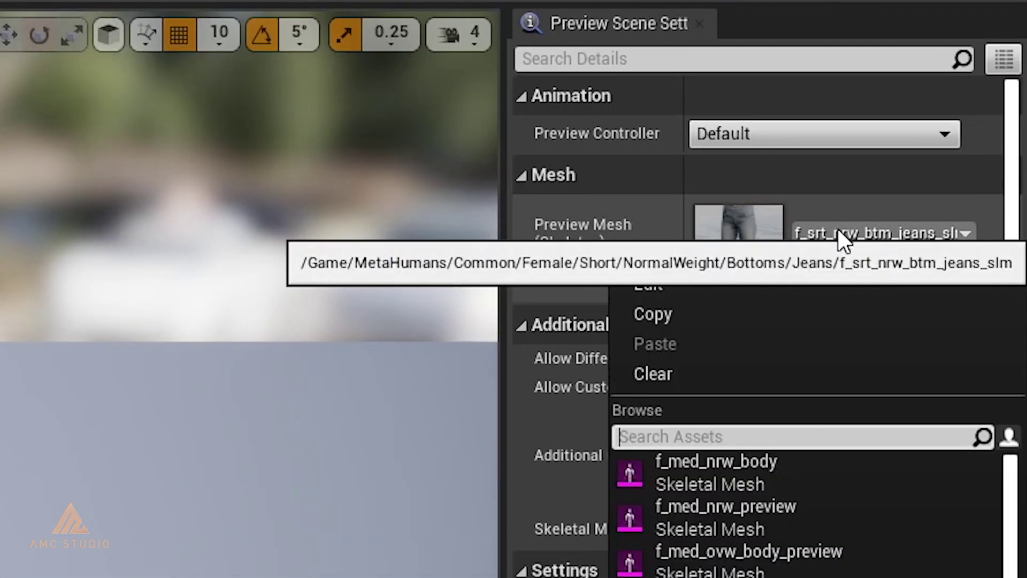
{"action": "left_click", "coordinate": [749, 560]}
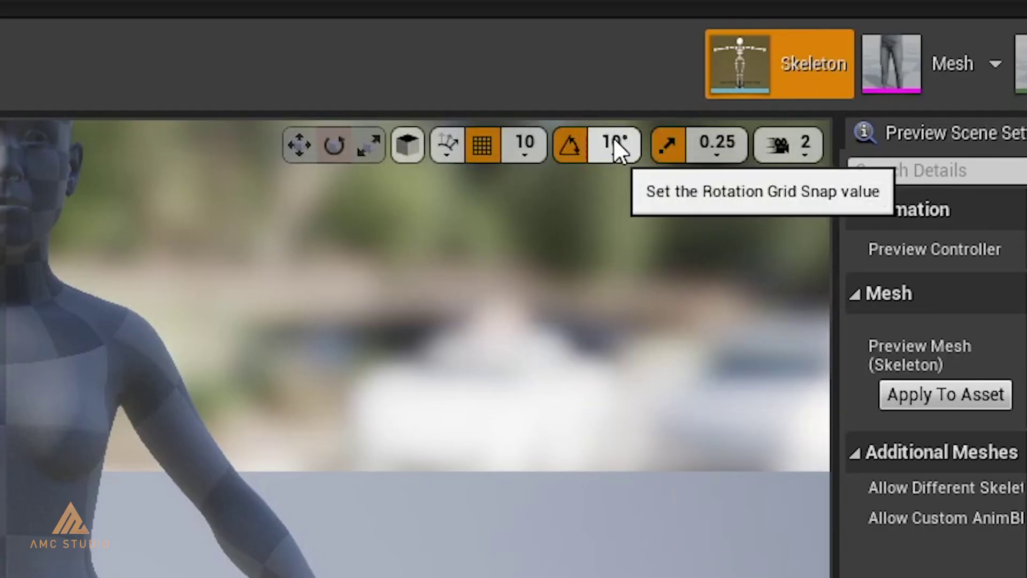
{"action": "left_click", "coordinate": [615, 142]}
{"action": "left_click", "coordinate": [626, 206]}
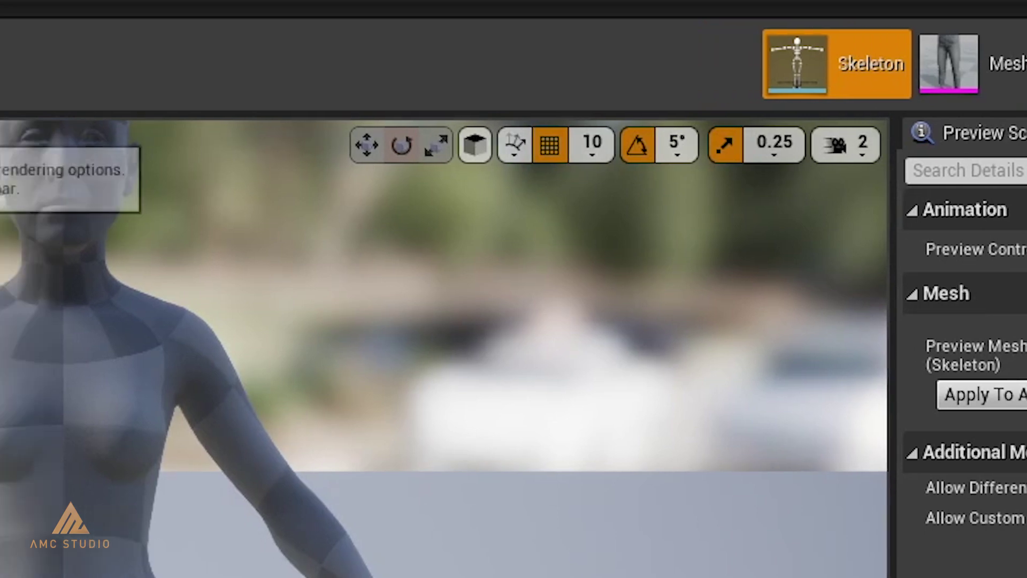
{"action": "left_click", "coordinate": [481, 144]}
{"action": "mouse_move", "coordinate": [487, 265]}
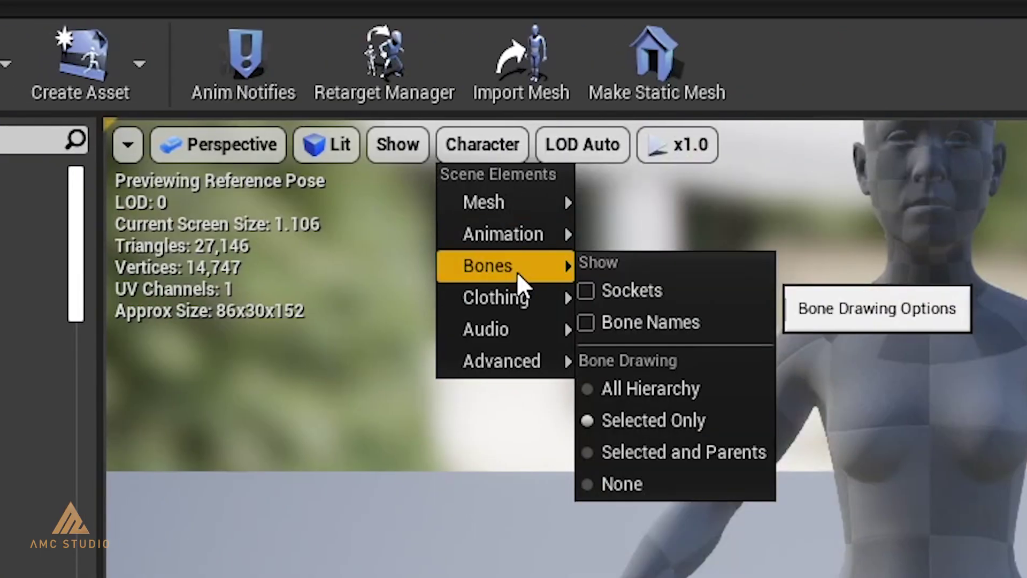
{"action": "left_click", "coordinate": [652, 384]}
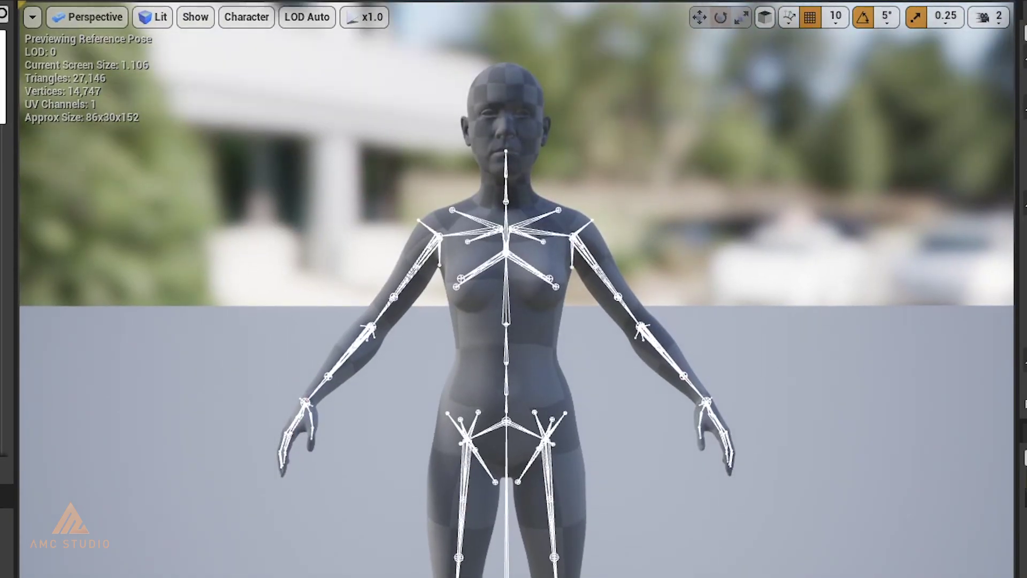
{"action": "scroll", "coordinate": [514, 288], "scroll_direction": "up", "scroll_amount": 2}
{"action": "scroll", "coordinate": [513, 289], "scroll_direction": "up", "scroll_amount": 2}
{"action": "scroll", "coordinate": [514, 289], "scroll_direction": "up", "scroll_amount": 3}
{"action": "scroll", "coordinate": [514, 289], "scroll_direction": "up", "scroll_amount": 1}
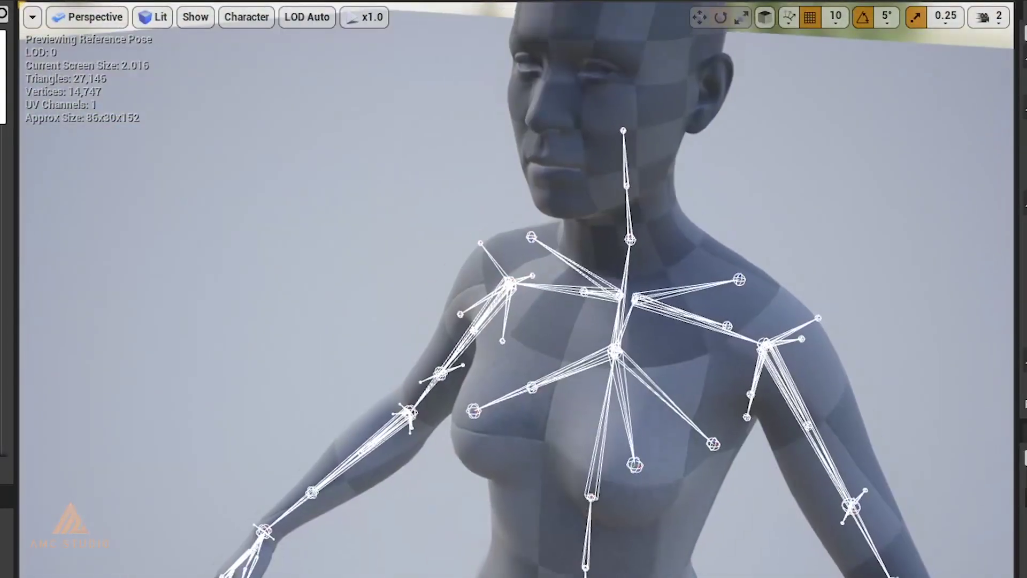
Step: Rotate clavicle_l, upperarm_l and hand_l to lift the left arm
{"action": "middle_click_drag", "start_coordinate": [289, 229], "coordinate": [157, 229]}
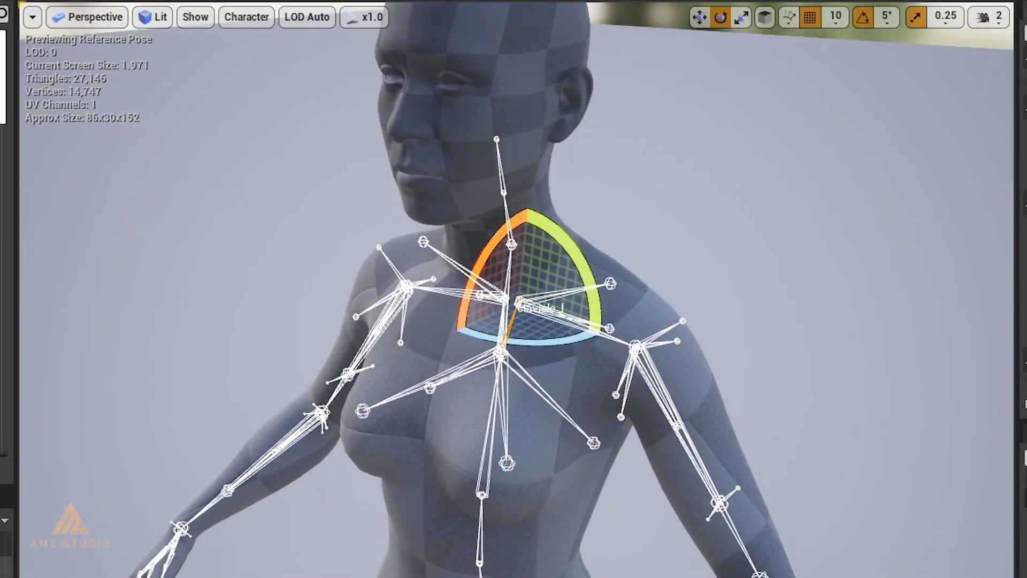
{"action": "mouse_move", "coordinate": [596, 290]}
{"action": "left_mouse_down"}
{"action": "mouse_move", "coordinate": [594, 265]}
{"action": "mouse_move", "coordinate": [632, 337]}
{"action": "left_mouse_up"}
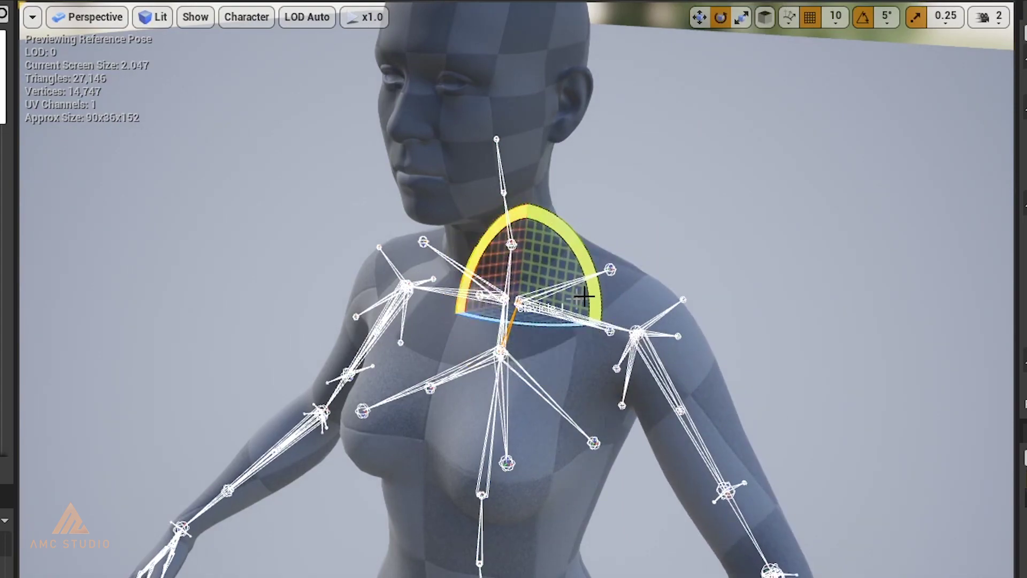
{"action": "left_click_drag", "start_coordinate": [584, 296], "coordinate": [481, 297], "text": "alt"}
{"action": "left_click_drag", "start_coordinate": [690, 320], "coordinate": [690, 352]}
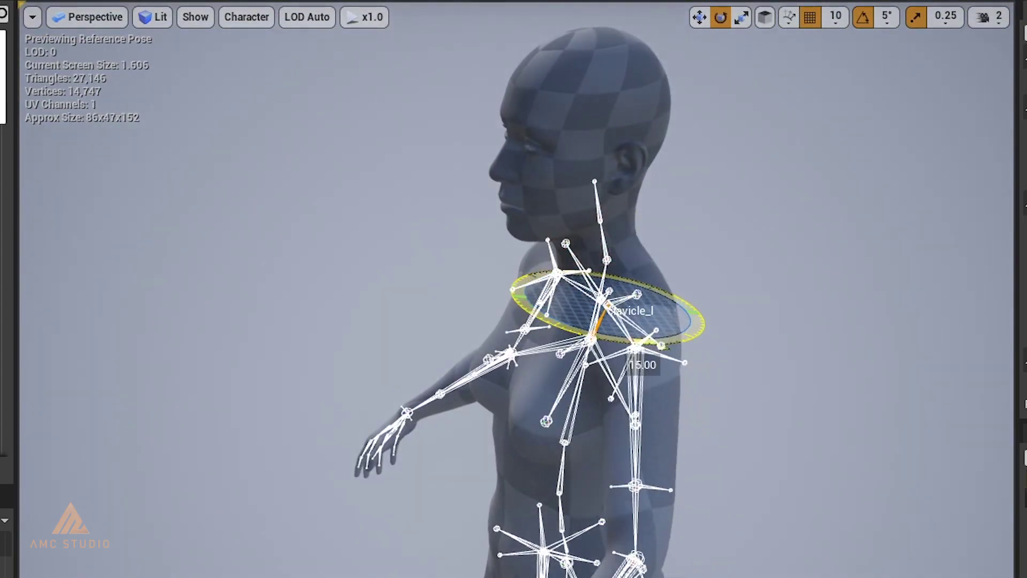
{"action": "left_click", "coordinate": [636, 353]}
{"action": "left_click_drag", "start_coordinate": [610, 241], "coordinate": [642, 273]}
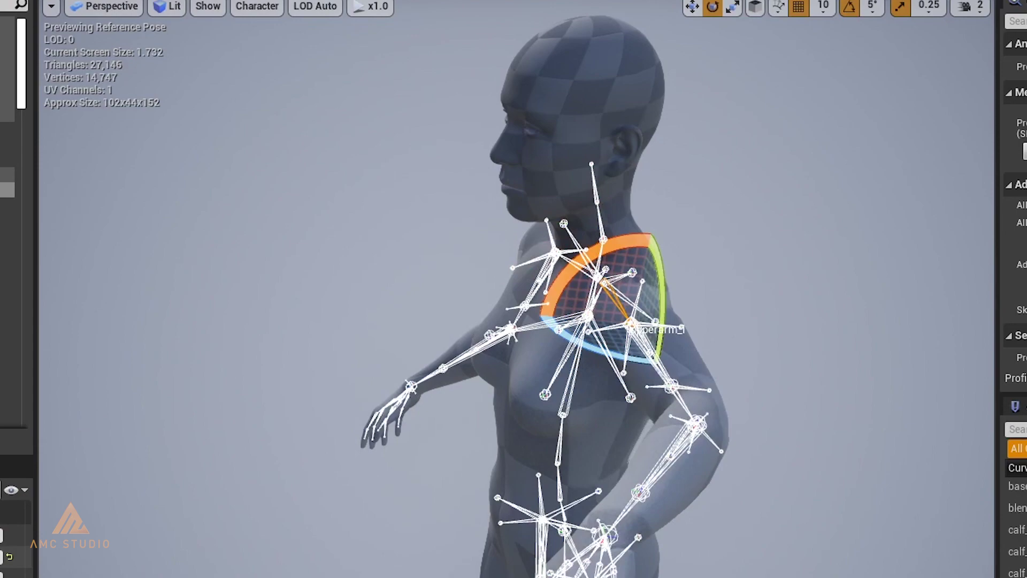
{"action": "left_click", "coordinate": [690, 405]}
{"action": "left_click", "coordinate": [755, 461]}
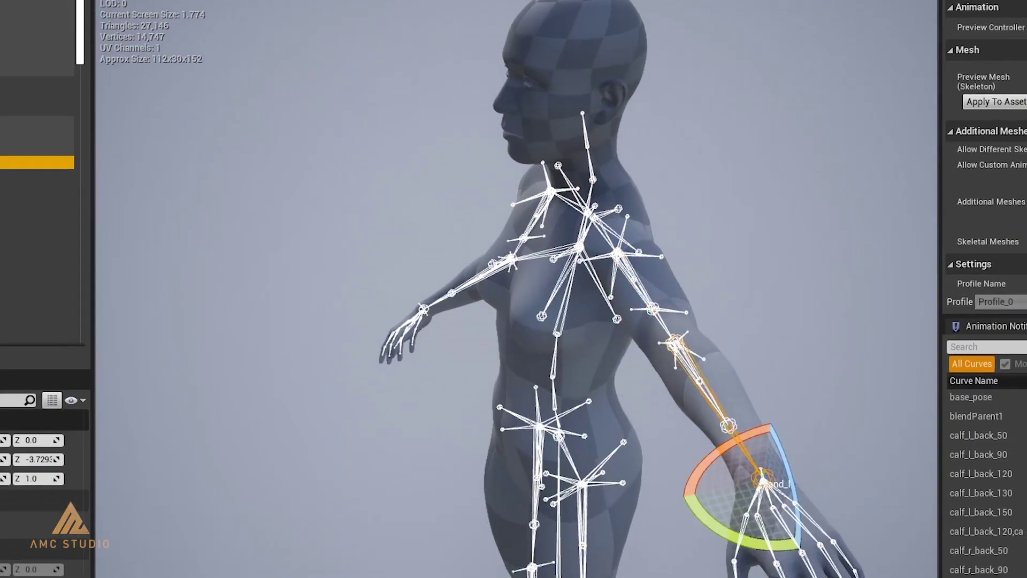
{"action": "middle_click_drag", "start_coordinate": [802, 401], "coordinate": [556, 324]}
{"action": "left_click_drag", "start_coordinate": [449, 265], "coordinate": [481, 277]}
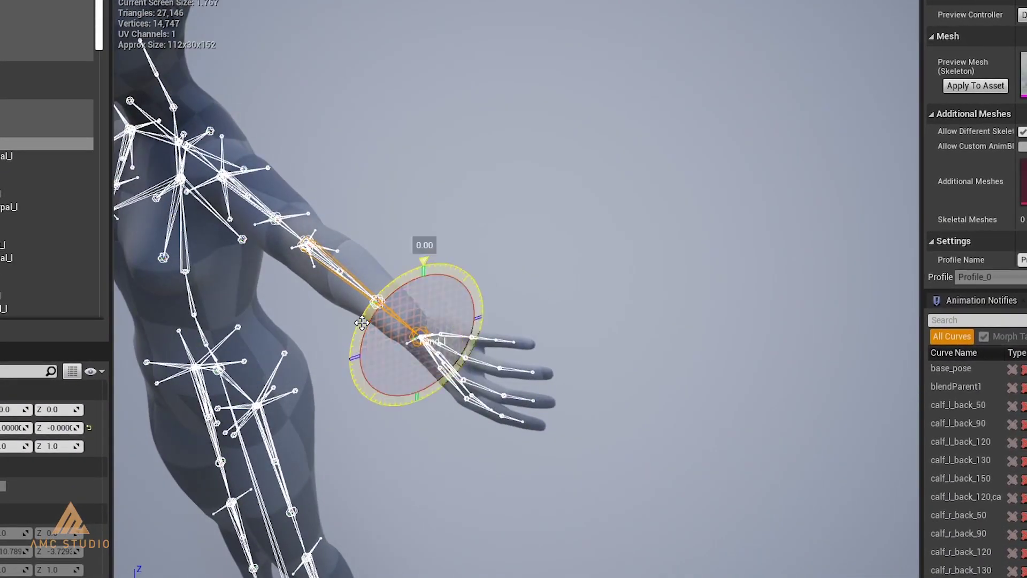
{"action": "left_click_drag", "start_coordinate": [536, 341], "coordinate": [514, 241], "text": "alt"}
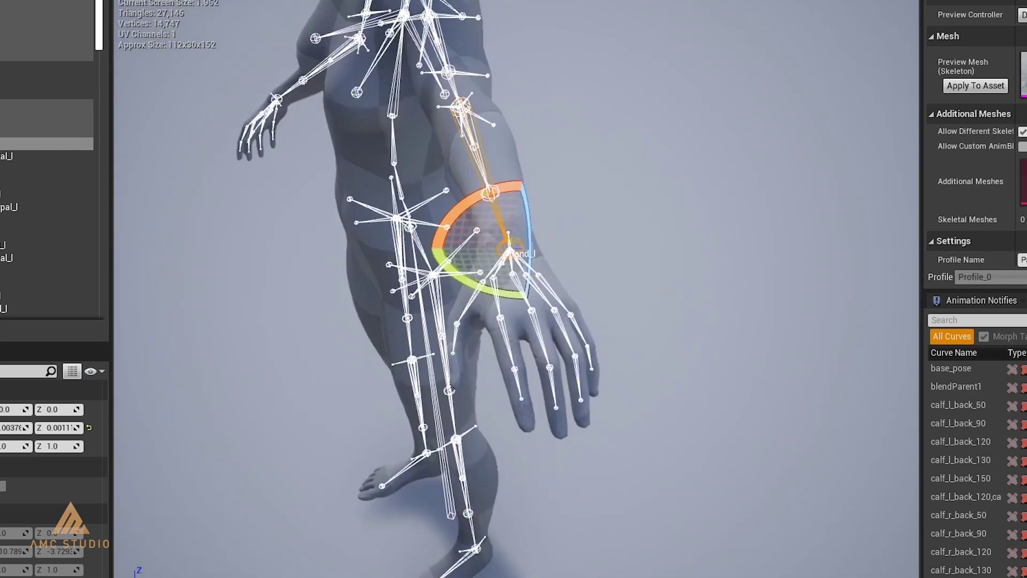
Step: Step through the left index, middle and ring finger bones in the Skeleton Tree
{"action": "left_click", "coordinate": [499, 185]}
{"action": "left_click", "coordinate": [470, 257]}
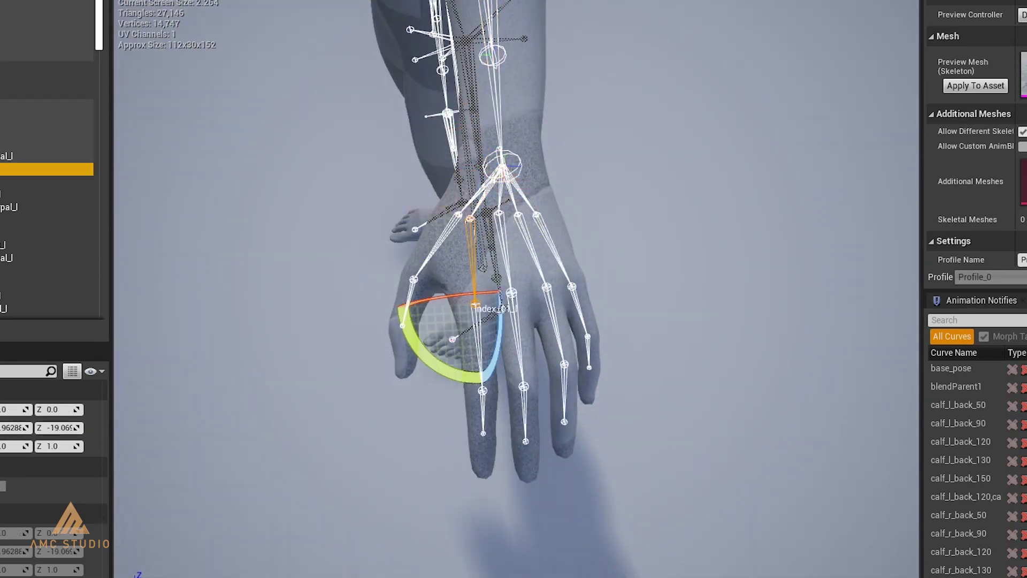
{"action": "left_click", "coordinate": [474, 345]}
{"action": "left_click", "coordinate": [481, 413]}
{"action": "key", "text": "Down"}
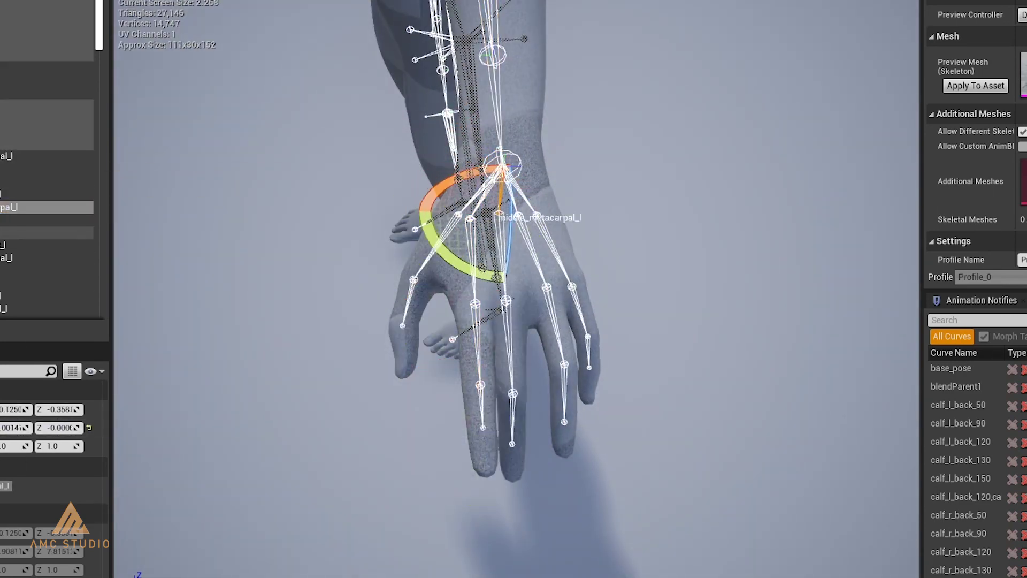
{"action": "key", "text": "Down"}
{"action": "key", "text": "Down"}
{"action": "key", "text": "Down"}
{"action": "key", "text": "Down"}
{"action": "key", "text": "Down"}
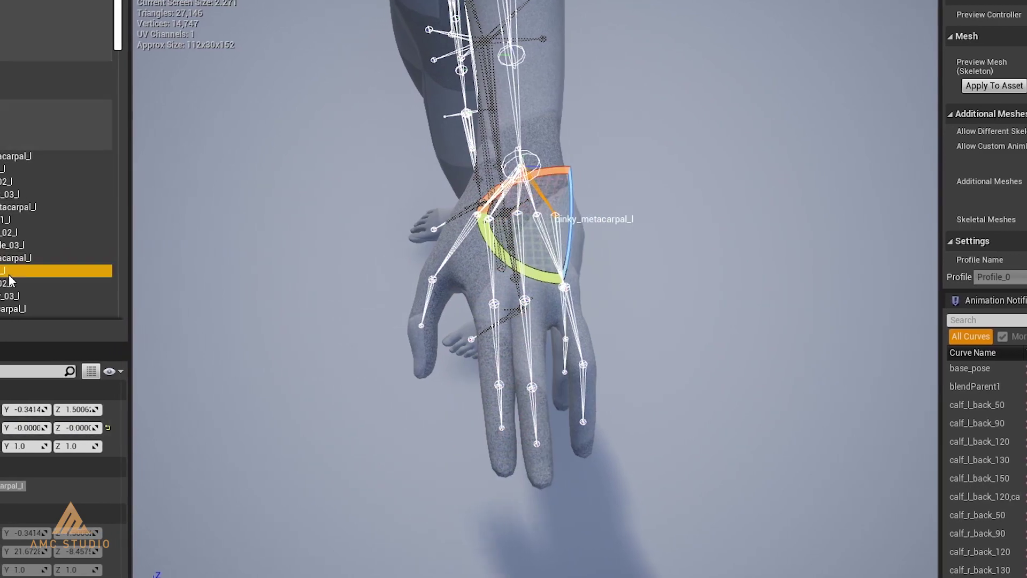
{"action": "key", "text": "Down"}
{"action": "key", "text": "Down"}
{"action": "key", "text": "Down"}
{"action": "key", "text": "Down"}
{"action": "key", "text": "Down"}
{"action": "key", "text": "Down"}
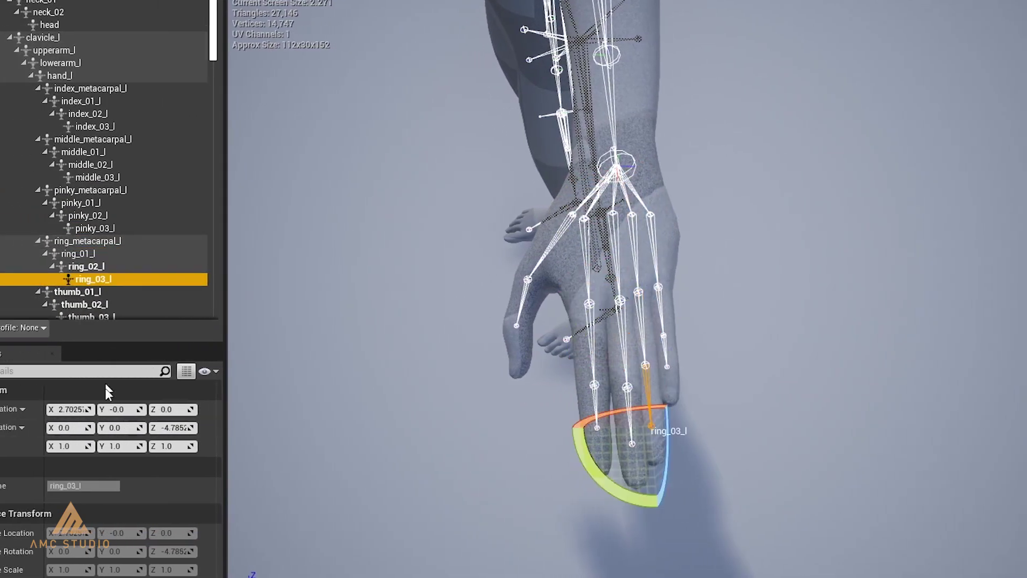
{"action": "key", "text": "Down"}
{"action": "key", "text": "Down"}
{"action": "key", "text": "Down"}
{"action": "scroll", "coordinate": [437, 392], "scroll_direction": "up", "scroll_amount": 3}
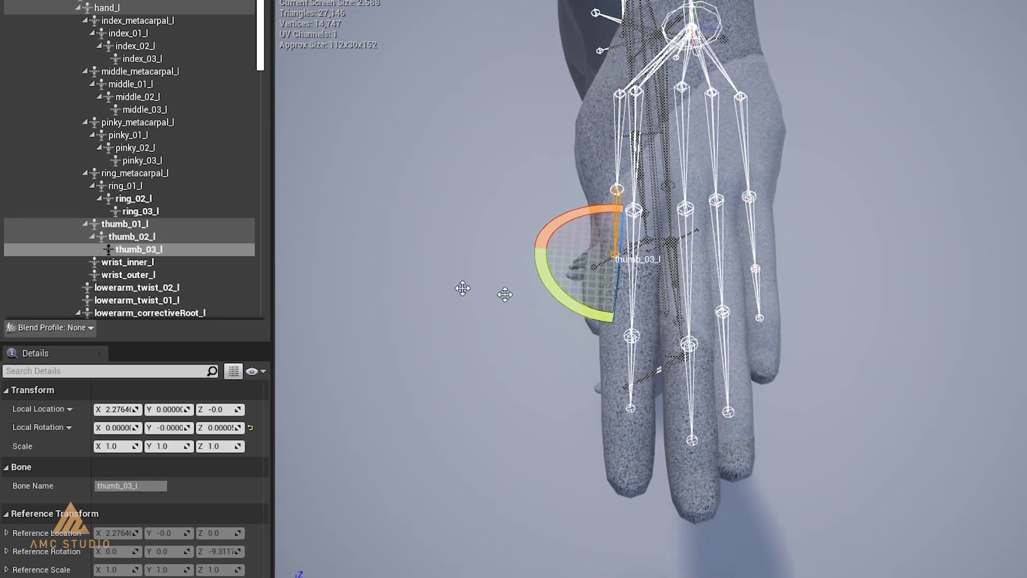
Step: Rotate the left index metacarpal and first index finger bone by 5 degrees
{"action": "left_click", "coordinate": [119, 24]}
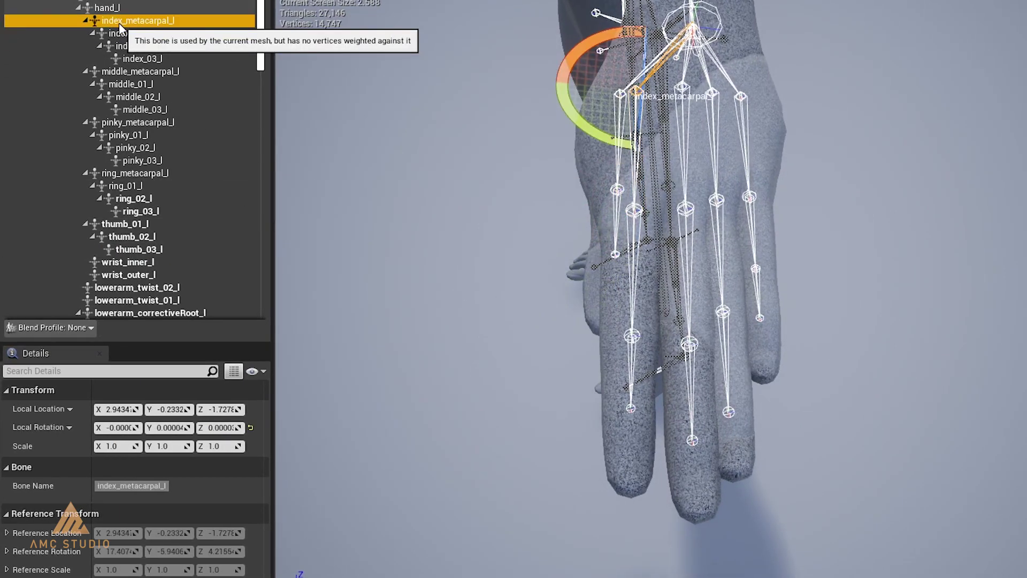
{"action": "left_click_drag", "start_coordinate": [592, 129], "coordinate": [623, 174]}
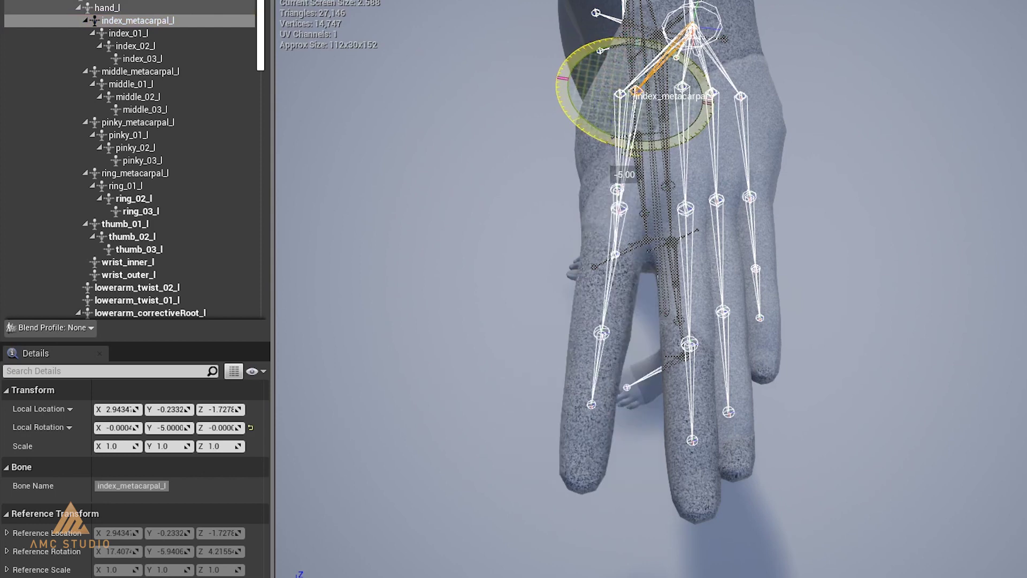
{"action": "left_click", "coordinate": [175, 34]}
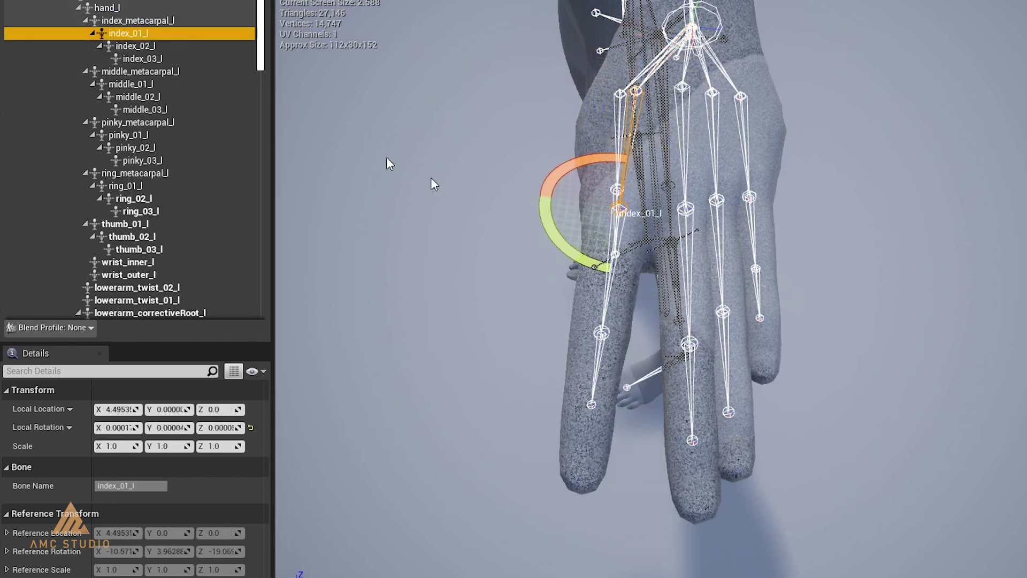
{"action": "left_click_drag", "start_coordinate": [566, 273], "coordinate": [582, 293]}
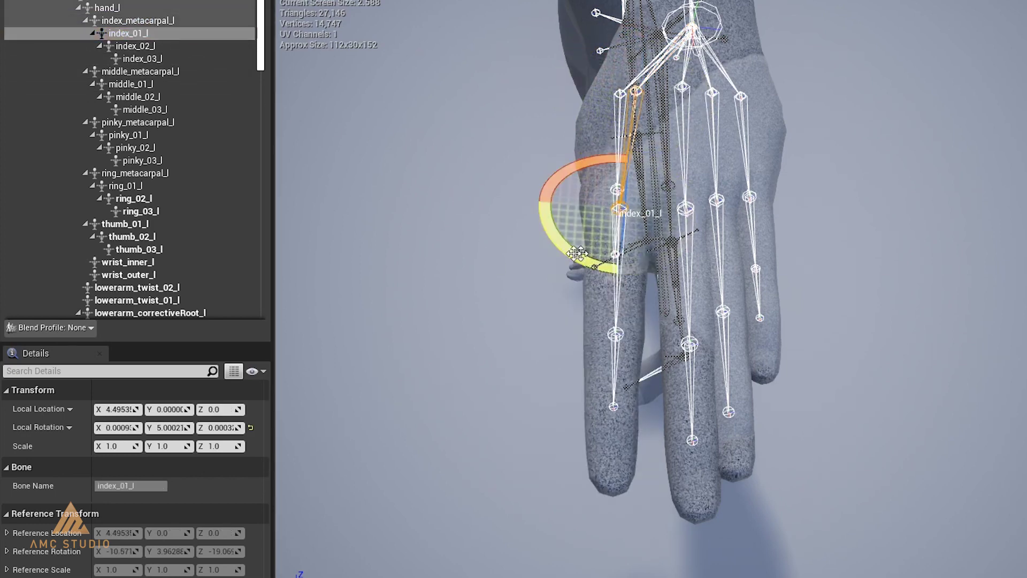
Step: Spread the left ring finger about 10°, pinky 20°, and thumb out to 30°
{"action": "left_click", "coordinate": [129, 73]}
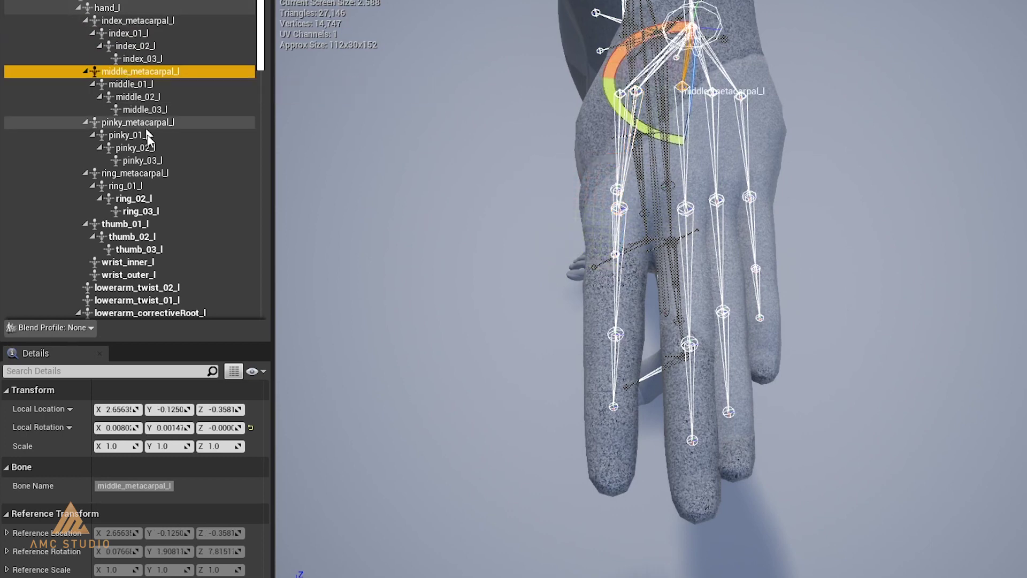
{"action": "left_click", "coordinate": [153, 178]}
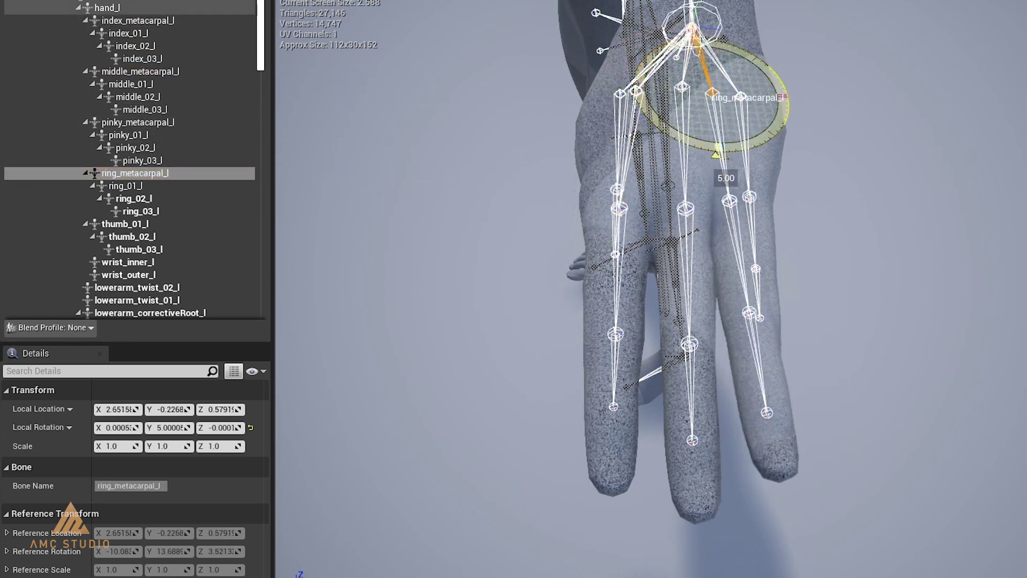
{"action": "left_click_drag", "start_coordinate": [676, 139], "coordinate": [706, 152]}
{"action": "left_click", "coordinate": [223, 186]}
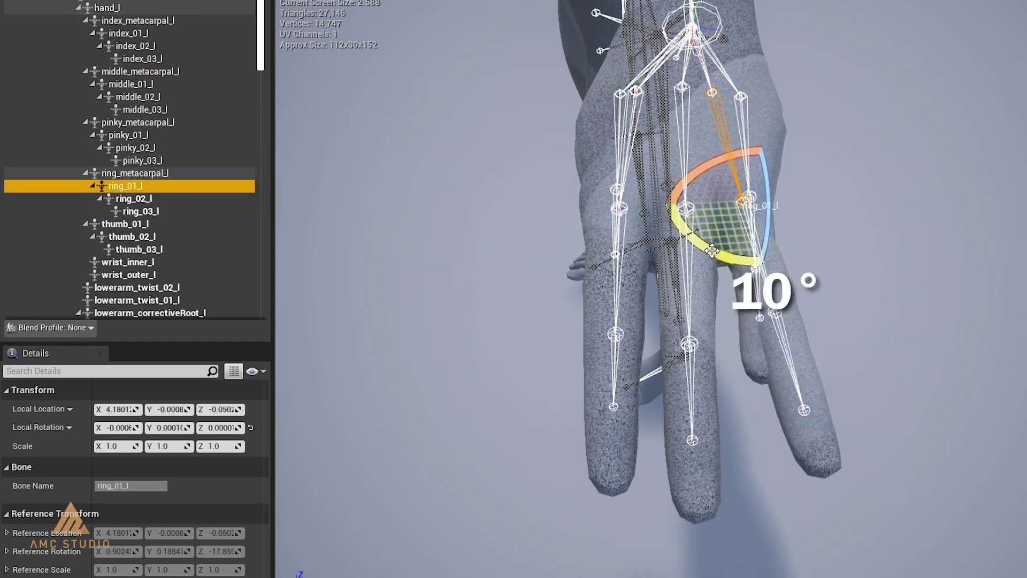
{"action": "left_click", "coordinate": [161, 122]}
{"action": "left_click", "coordinate": [160, 134]}
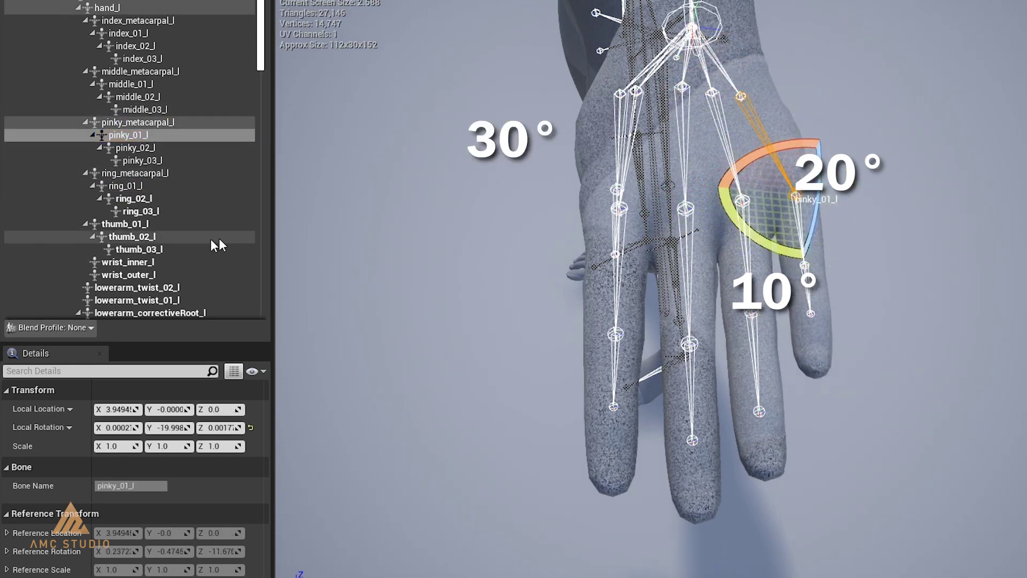
{"action": "left_click", "coordinate": [193, 224]}
{"action": "left_click", "coordinate": [132, 237]}
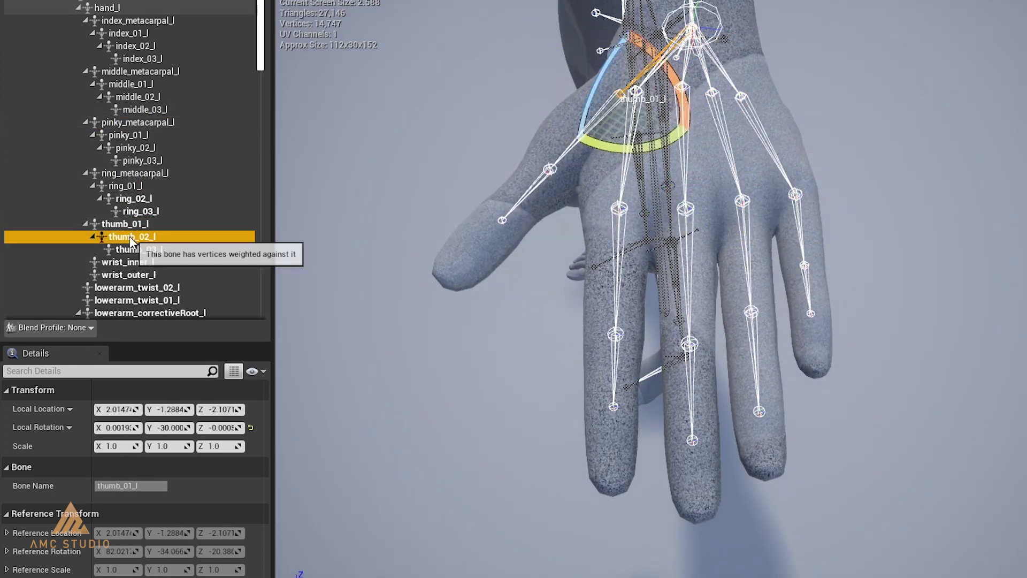
{"action": "left_click_drag", "start_coordinate": [562, 193], "coordinate": [554, 232]}
Step: Zero clavicle_r's local rotation and swing the right arm up to horizontal
{"action": "left_click", "coordinate": [897, 233]}
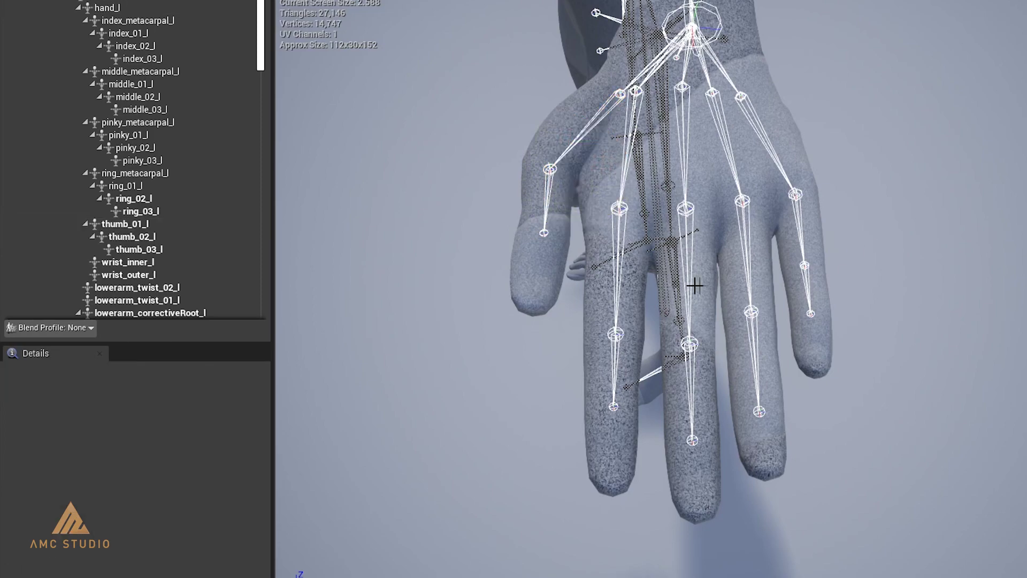
{"action": "left_click_drag", "start_coordinate": [897, 234], "coordinate": [897, 321]}
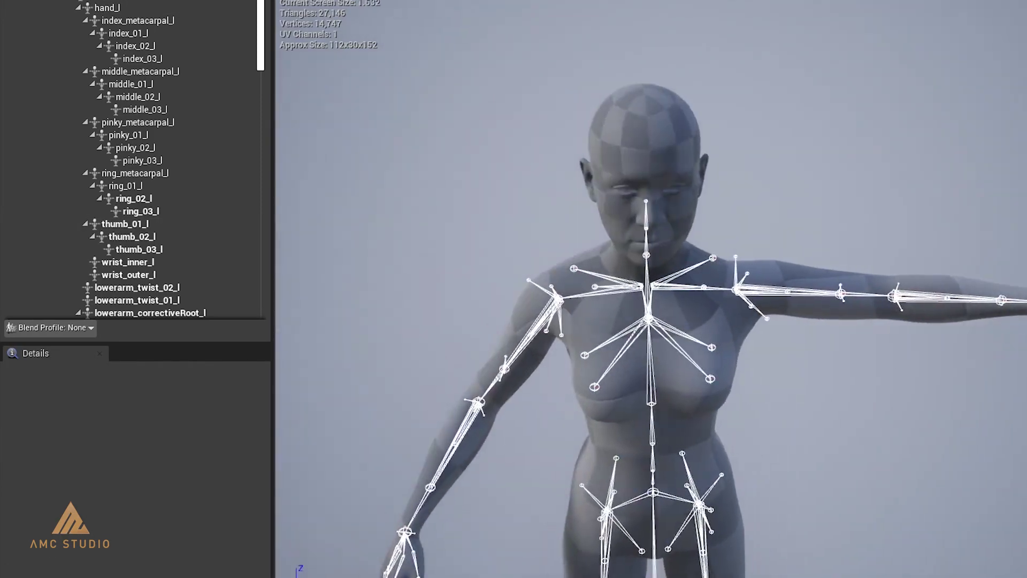
{"action": "mouse_move", "coordinate": [650, 320]}
{"action": "left_mouse_down"}
{"action": "mouse_move", "coordinate": [481, 321]}
{"action": "mouse_move", "coordinate": [383, 280]}
{"action": "left_mouse_up"}
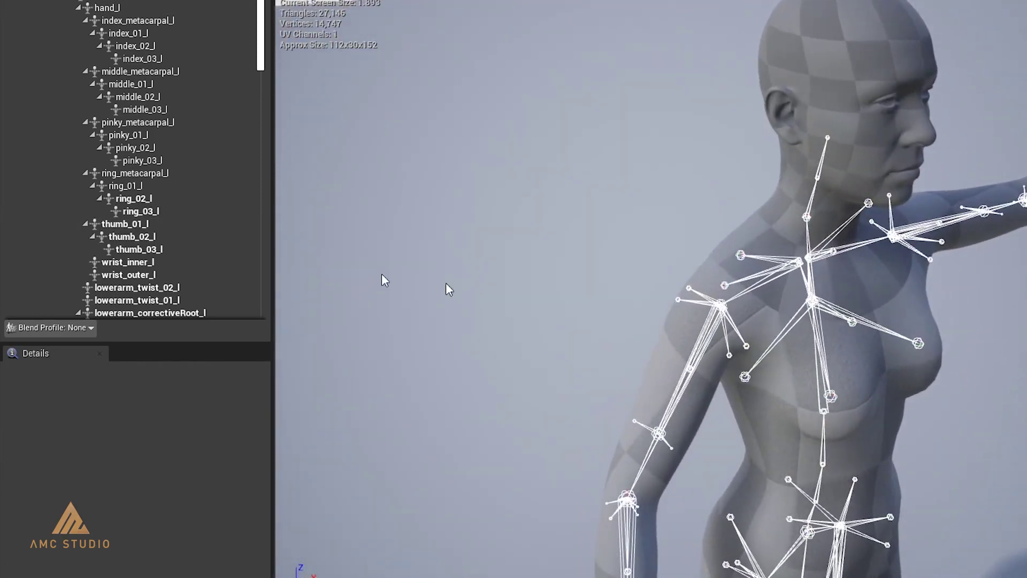
{"action": "scroll", "coordinate": [121, 164], "scroll_direction": "down", "scroll_amount": 5}
{"action": "scroll", "coordinate": [120, 200], "scroll_direction": "down", "scroll_amount": 2}
{"action": "left_click", "coordinate": [116, 196]}
{"action": "left_click", "coordinate": [116, 427]}
{"action": "type", "text": "0"}
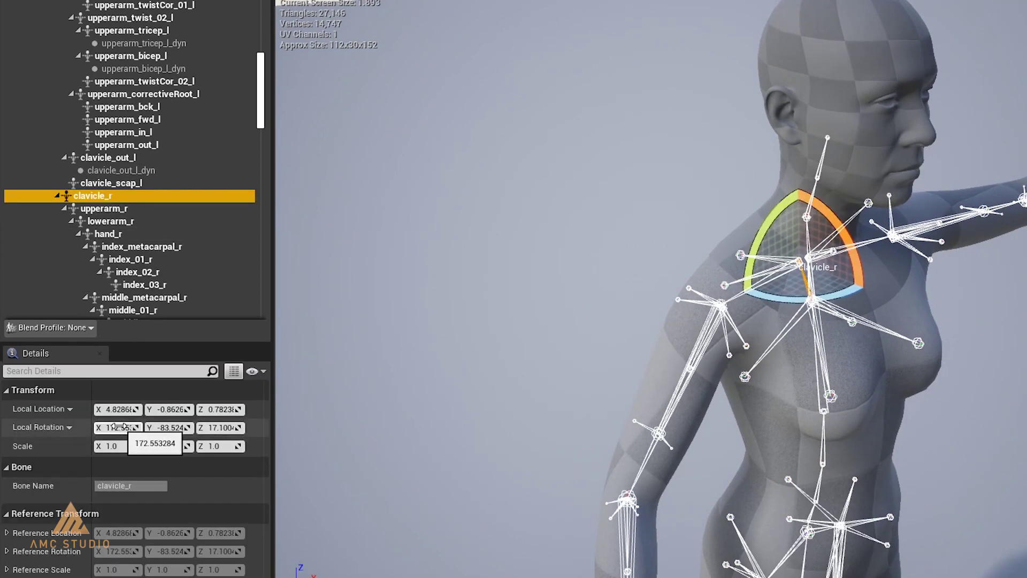
{"action": "key", "text": "Tab"}
{"action": "type", "text": "0"}
{"action": "key", "text": "Tab"}
{"action": "type", "text": "0"}
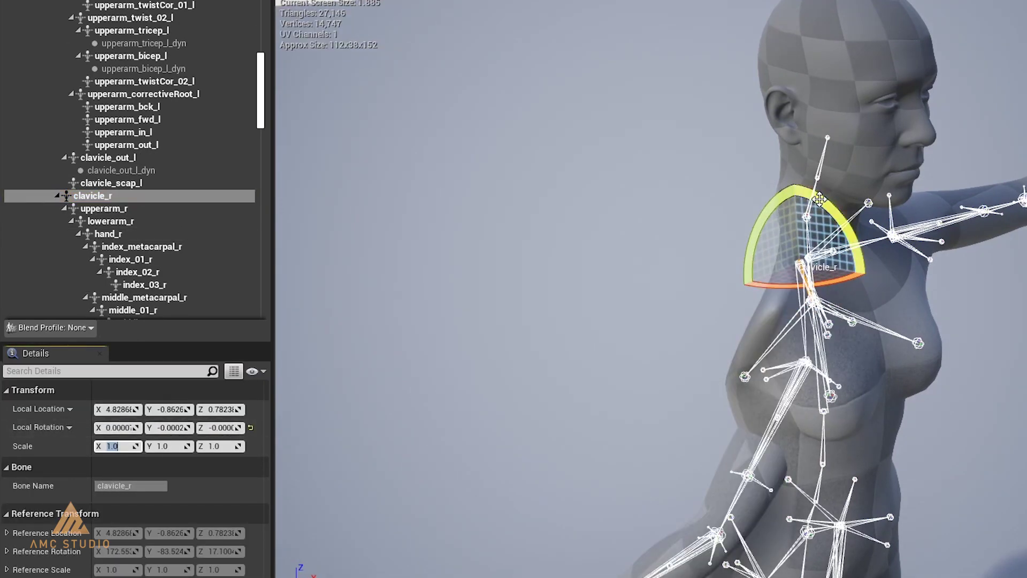
{"action": "mouse_move", "coordinate": [819, 199]}
{"action": "left_mouse_down"}
{"action": "mouse_move", "coordinate": [843, 335]}
{"action": "mouse_move", "coordinate": [800, 343]}
{"action": "mouse_move", "coordinate": [802, 241]}
{"action": "left_mouse_up"}
{"action": "scroll", "coordinate": [803, 265], "scroll_direction": "down", "scroll_amount": 3}
Step: Check the right-hand finger and thumb bones in the finished T-pose
{"action": "right_click_drag", "start_coordinate": [643, 321], "coordinate": [562, 305]}
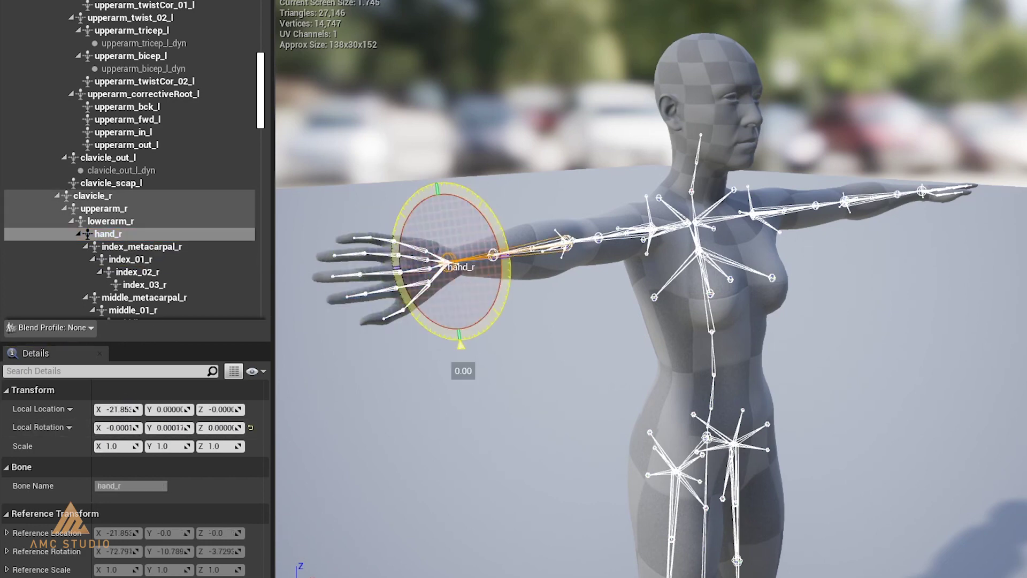
{"action": "key", "text": "Down"}
{"action": "key", "text": "Down"}
{"action": "key", "text": "Down"}
{"action": "key", "text": "Down"}
{"action": "key", "text": "Down"}
{"action": "key", "text": "Down"}
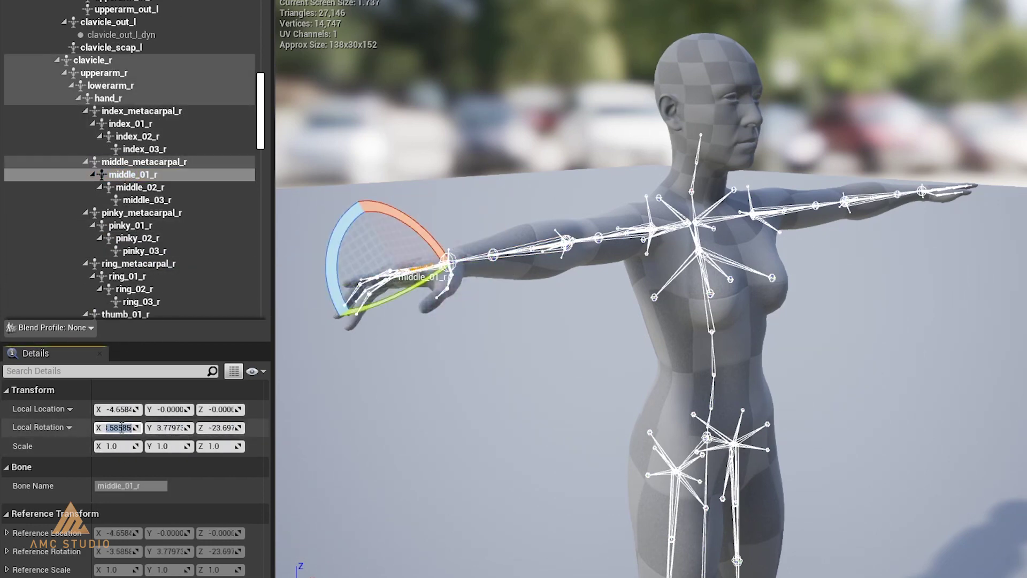
{"action": "key", "text": "Down"}
{"action": "key", "text": "Down"}
{"action": "key", "text": "Down"}
{"action": "key", "text": "Down"}
{"action": "key", "text": "Down"}
{"action": "key", "text": "Down"}
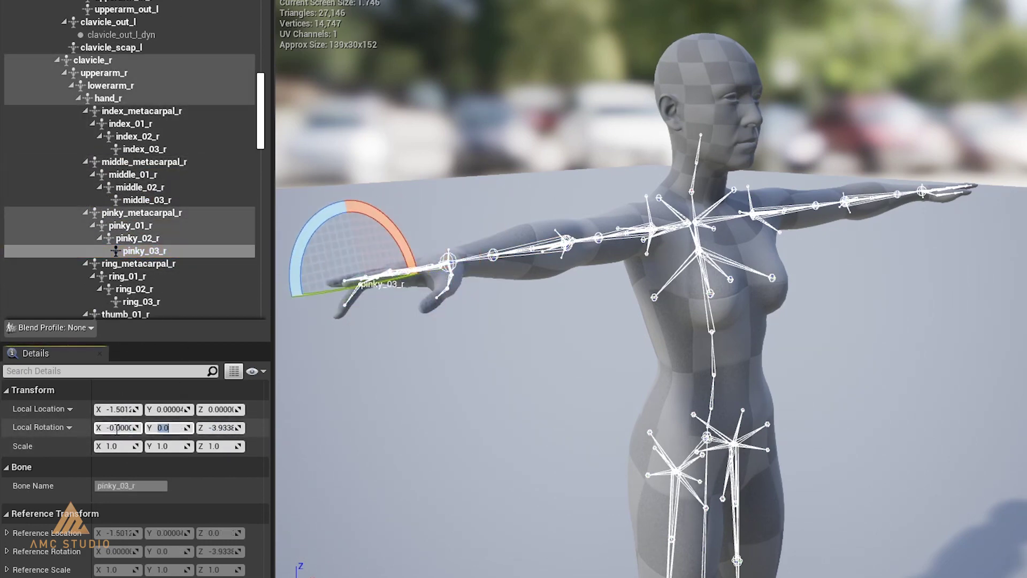
{"action": "key", "text": "Down"}
{"action": "key", "text": "Down"}
{"action": "key", "text": "Down"}
{"action": "key", "text": "Down"}
{"action": "key", "text": "Down"}
{"action": "key", "text": "Down"}
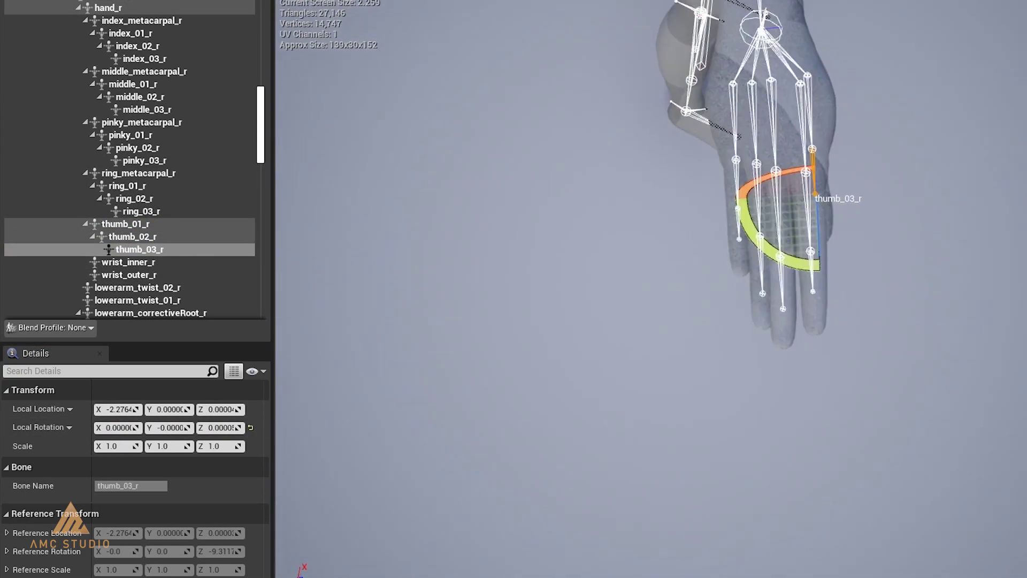
{"action": "left_click", "coordinate": [141, 19]}
{"action": "left_click", "coordinate": [145, 71]}
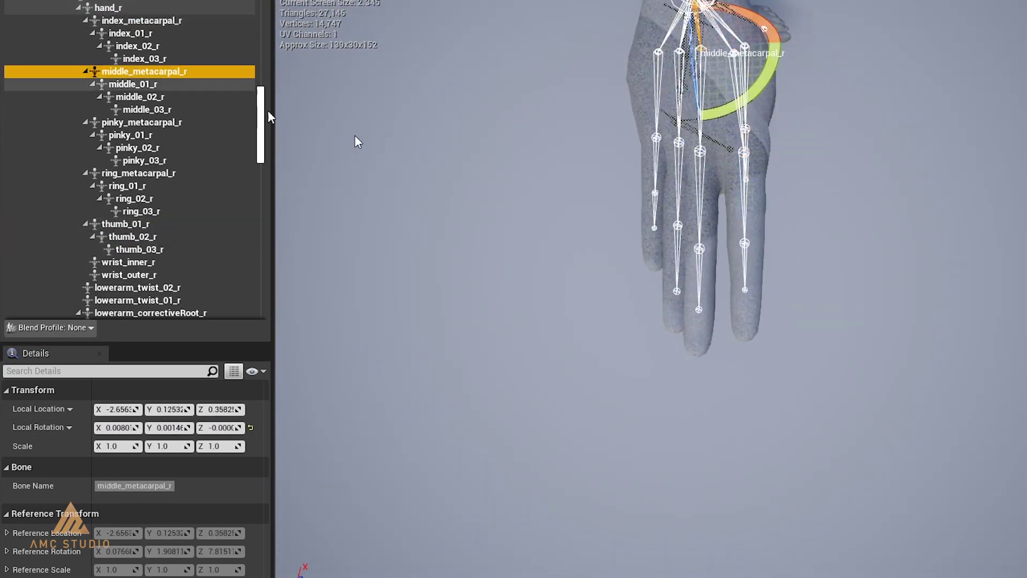
{"action": "left_click", "coordinate": [619, 142]}
{"action": "left_click", "coordinate": [699, 69]}
{"action": "left_click", "coordinate": [653, 137]}
{"action": "left_click", "coordinate": [747, 49]}
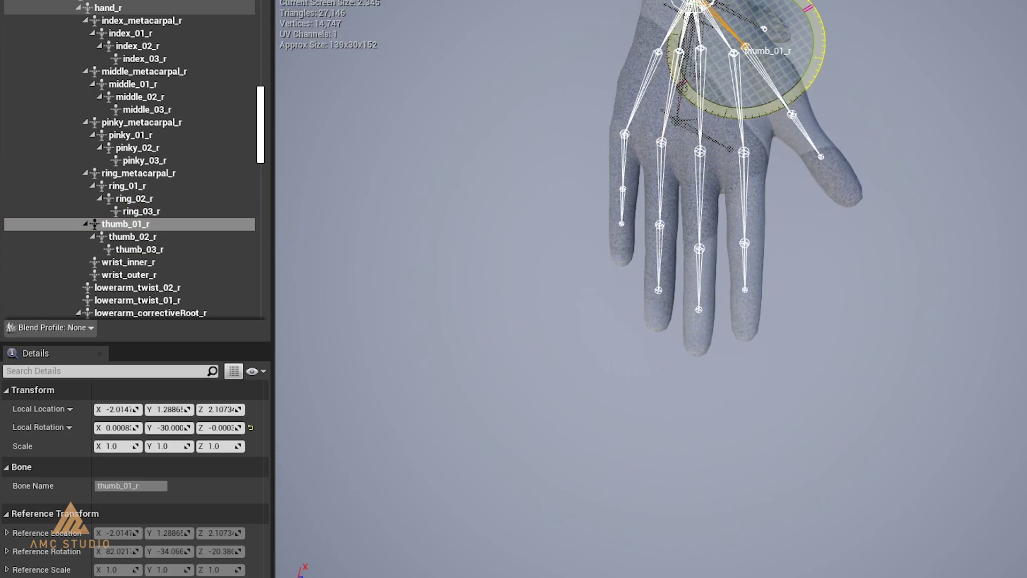
{"action": "key", "text": "Down"}
{"action": "scroll", "coordinate": [963, 344], "scroll_direction": "down", "scroll_amount": 5}
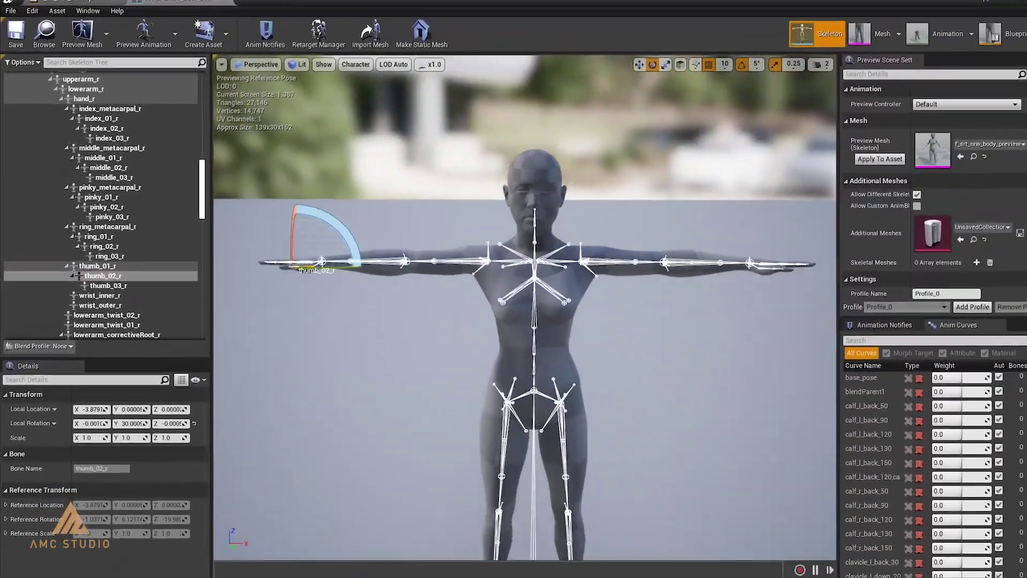
Step: Save the current pose as Tpose in the Hana folder, then move MetahumanBonelist.uasset into Content
{"action": "key", "text": "Escape"}
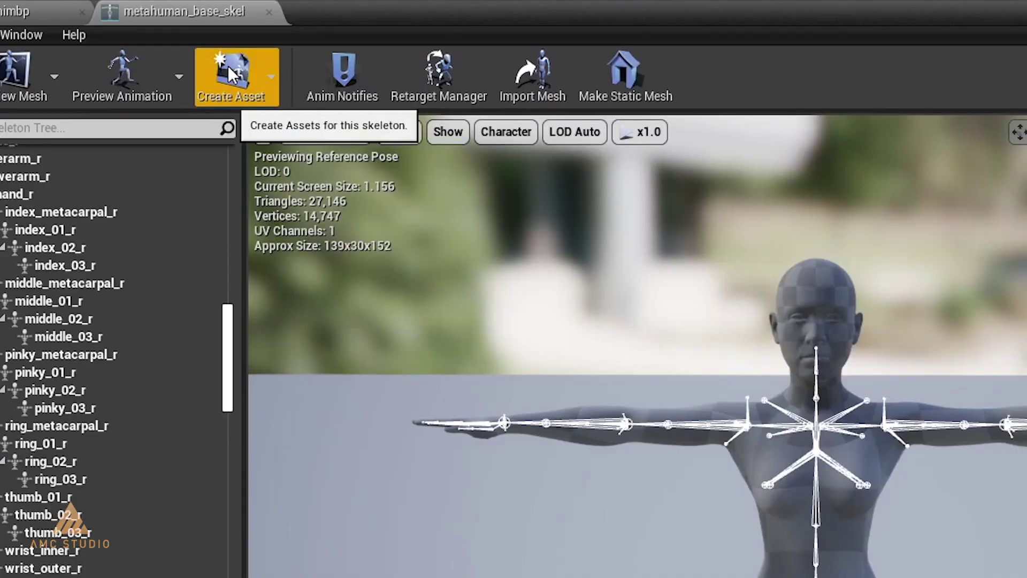
{"action": "left_click", "coordinate": [232, 74]}
{"action": "left_click", "coordinate": [413, 178]}
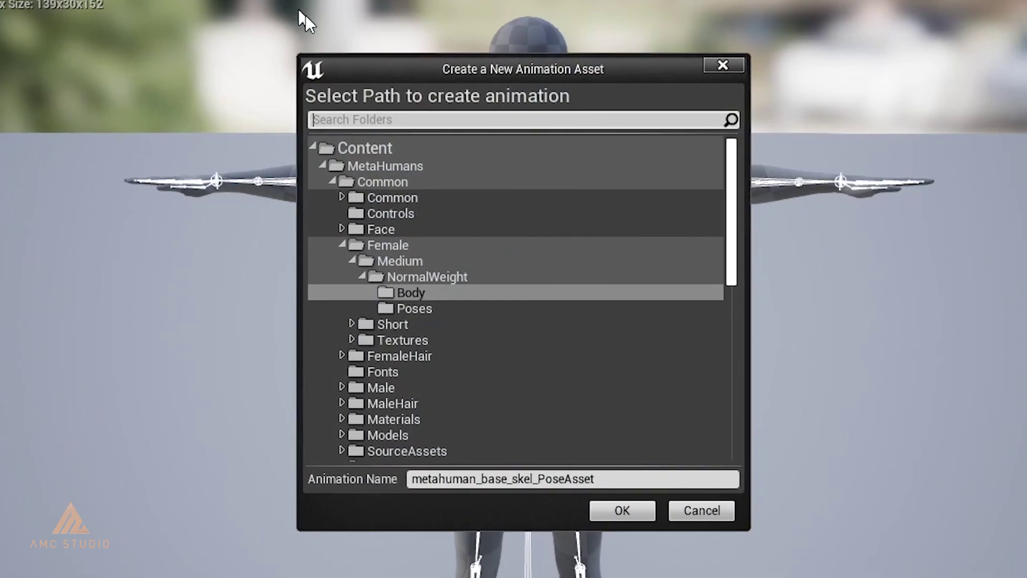
{"action": "left_click", "coordinate": [377, 182]}
{"action": "left_click", "coordinate": [331, 182]}
{"action": "left_click", "coordinate": [353, 213]}
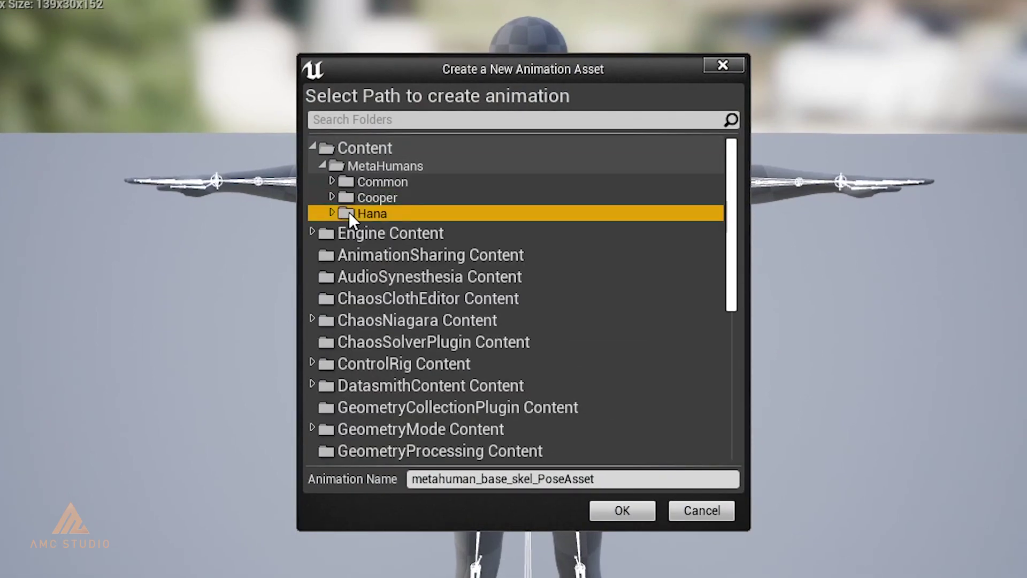
{"action": "left_click", "coordinate": [601, 480]}
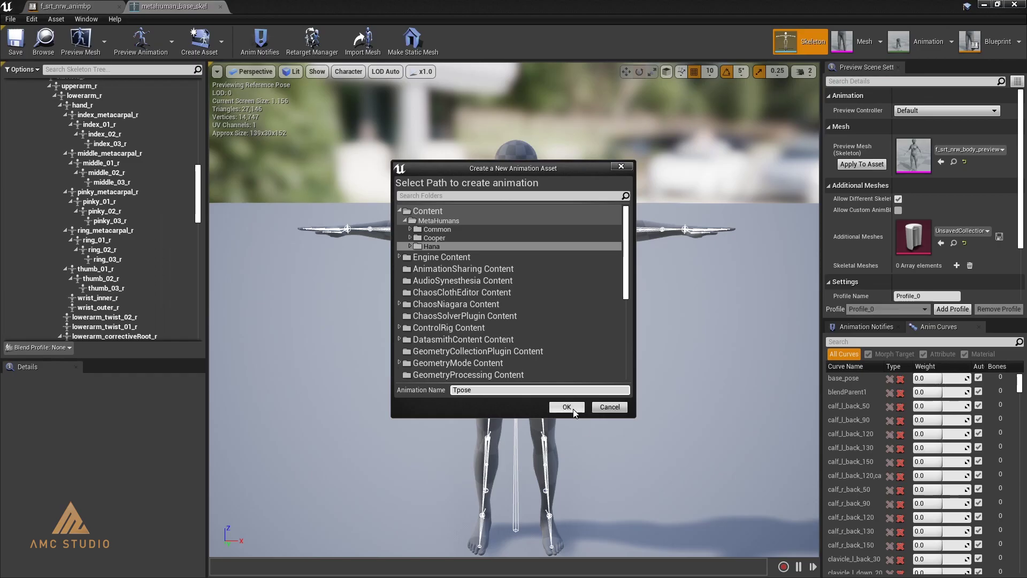
{"action": "left_click", "coordinate": [572, 408]}
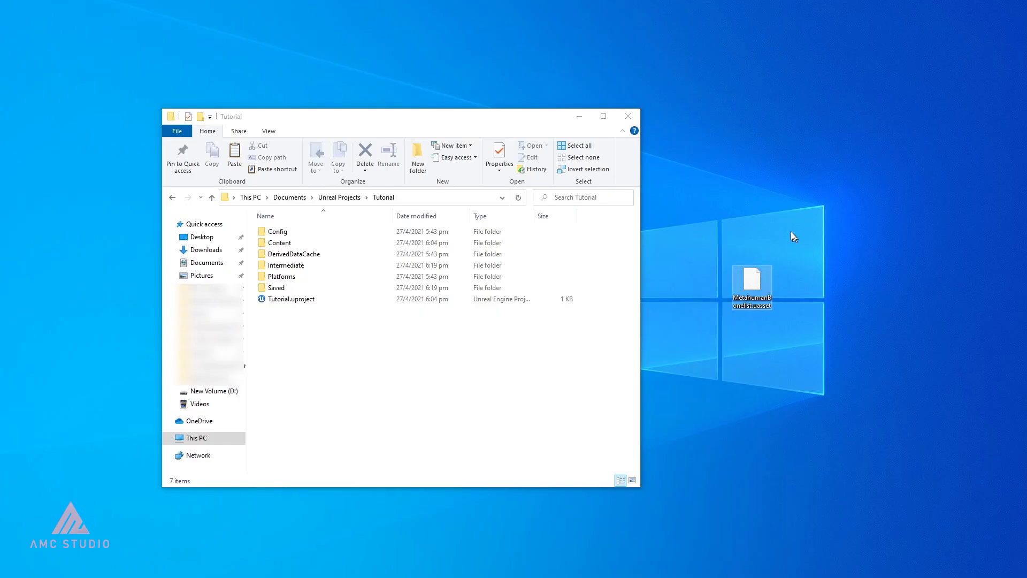
{"action": "double_click", "coordinate": [279, 243]}
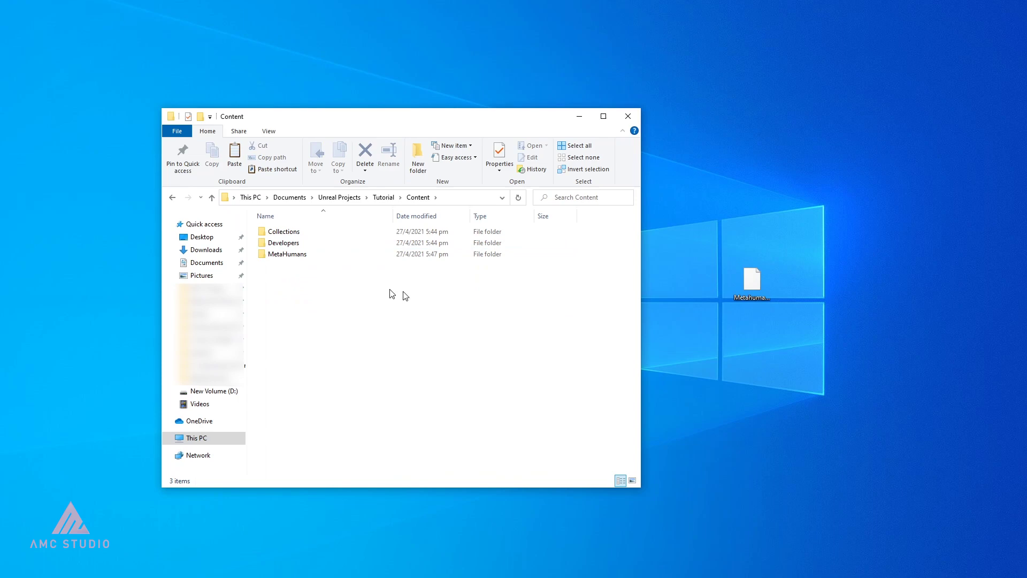
{"action": "left_click_drag", "start_coordinate": [752, 282], "coordinate": [760, 289]}
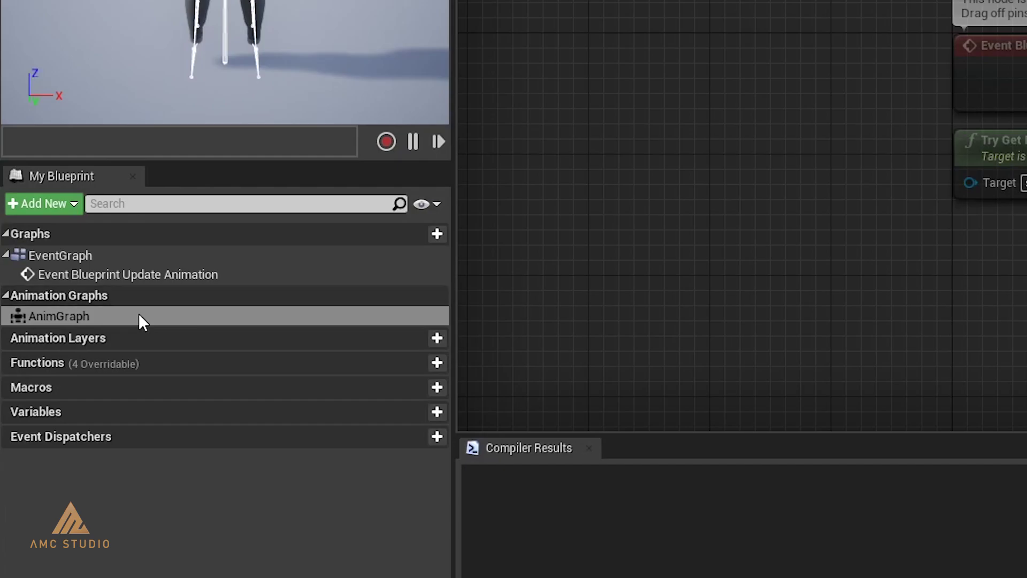
Step: In the AnimGraph, chain Local To Component, Rokoko Body Pose and Component To Local into Output Pose
{"action": "left_click", "coordinate": [47, 404]}
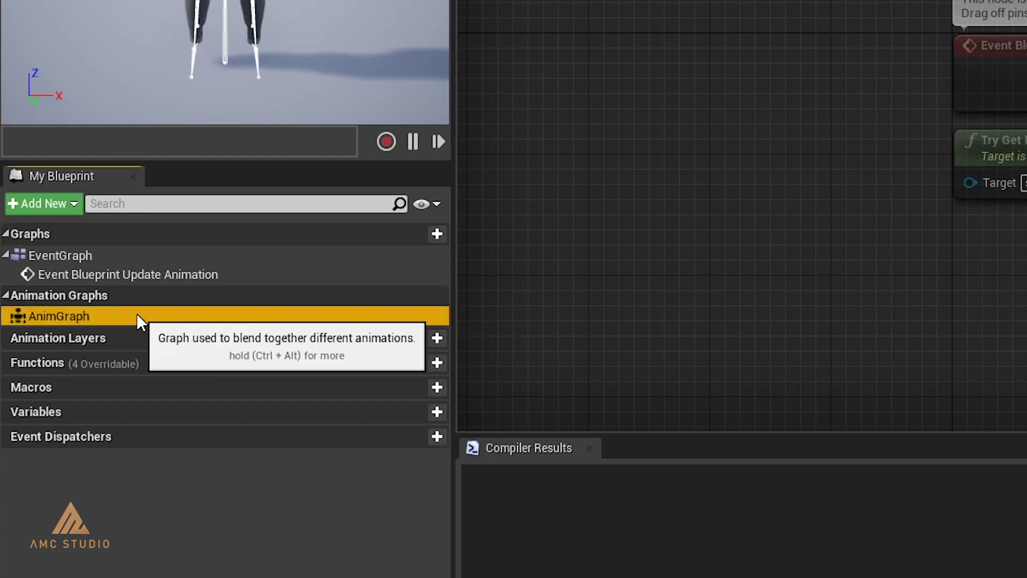
{"action": "double_click", "coordinate": [47, 406]}
{"action": "scroll", "coordinate": [514, 293], "scroll_direction": "up", "scroll_amount": 4}
{"action": "right_click", "coordinate": [515, 292]}
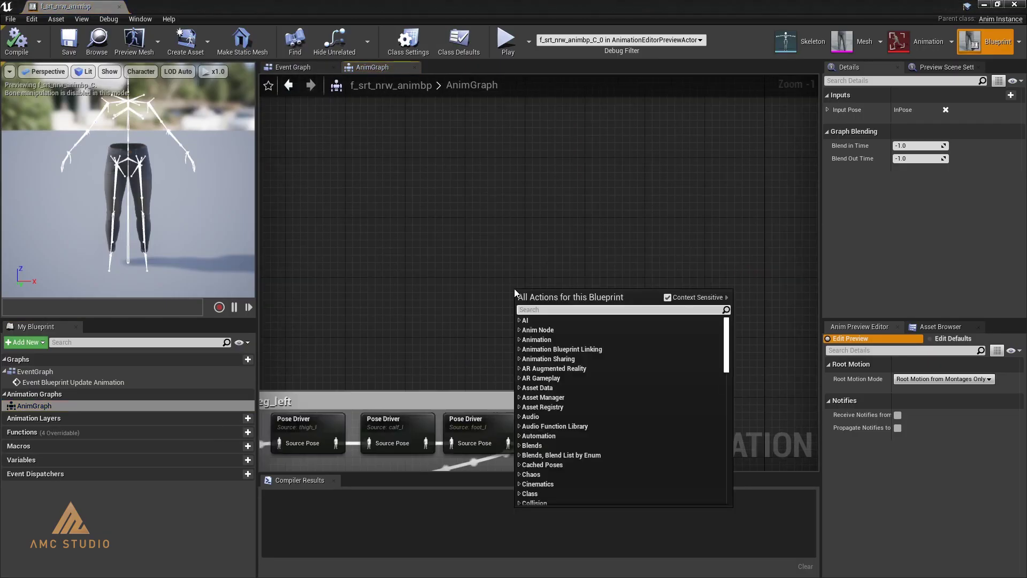
{"action": "type", "text": "local"}
{"action": "left_click", "coordinate": [611, 365]}
{"action": "right_click", "coordinate": [667, 276]}
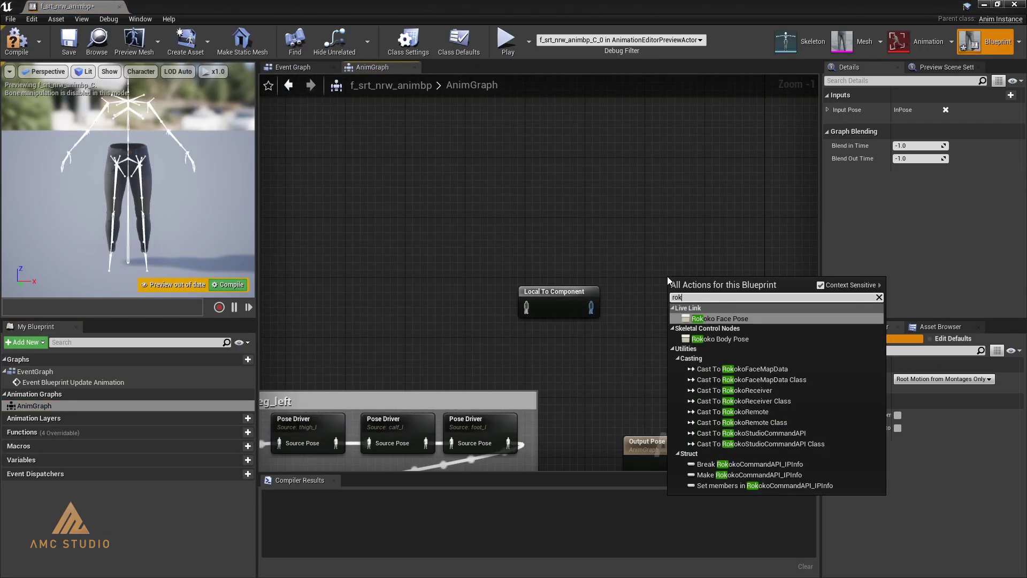
{"action": "left_click", "coordinate": [715, 337]}
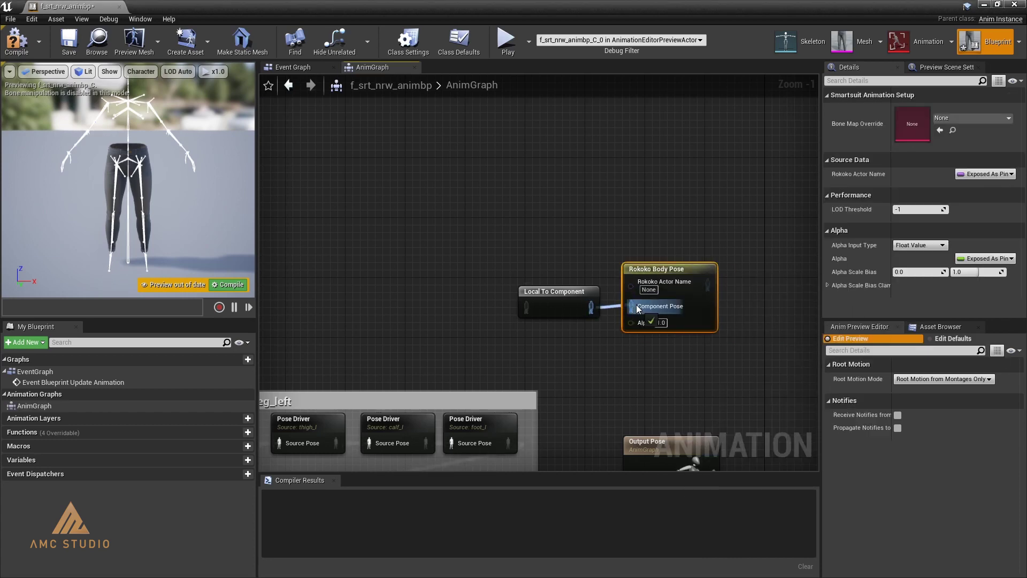
{"action": "scroll", "coordinate": [671, 306], "scroll_direction": "down", "scroll_amount": 1}
{"action": "right_click_drag", "start_coordinate": [670, 306], "coordinate": [621, 236]}
{"action": "left_click_drag", "start_coordinate": [670, 305], "coordinate": [482, 213]}
{"action": "left_click_drag", "start_coordinate": [609, 205], "coordinate": [501, 206]}
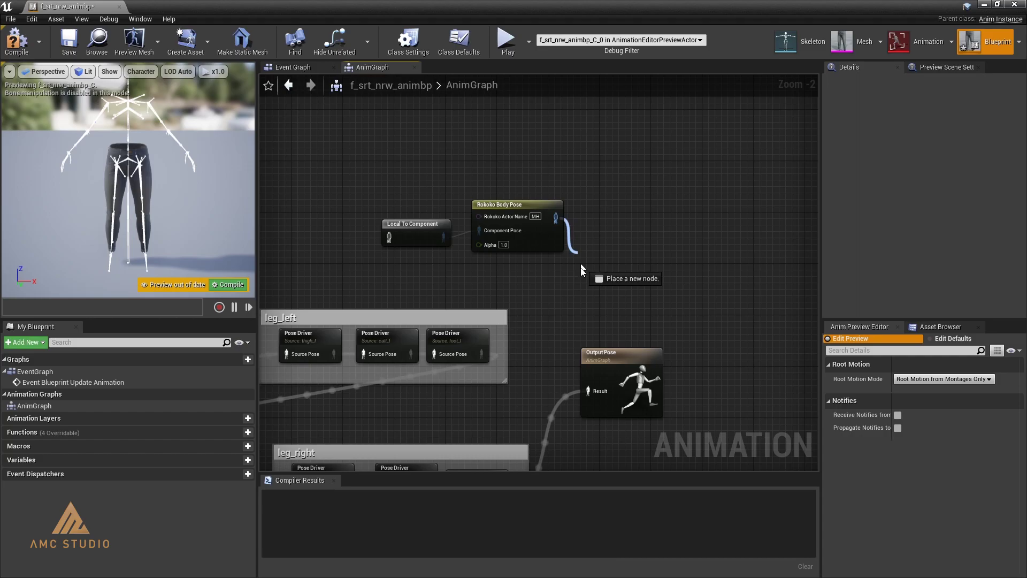
{"action": "left_click_drag", "start_coordinate": [581, 270], "coordinate": [590, 391]}
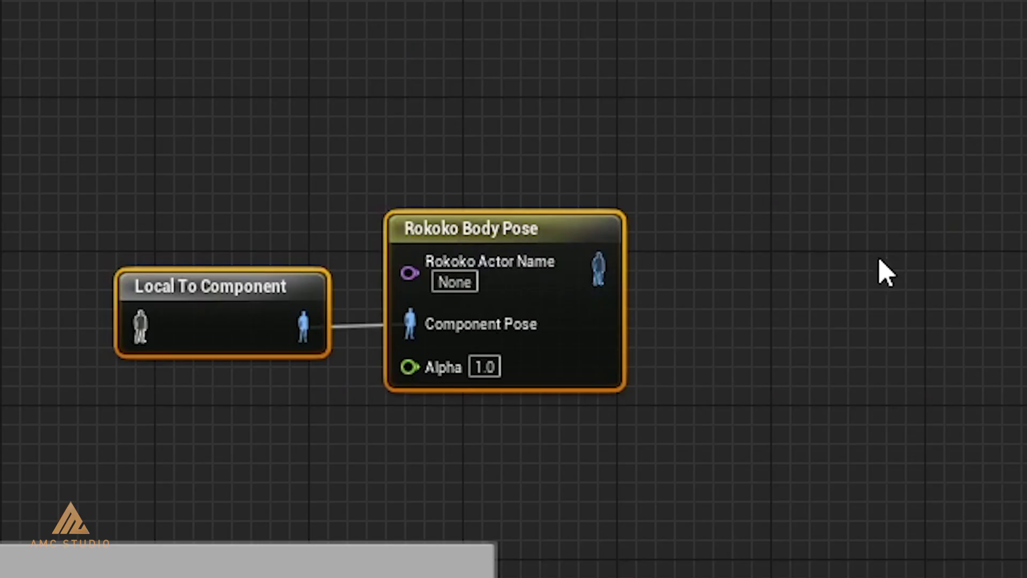
Step: Set the Rokoko Body Pose actor name to MH and bone map override to Seneca_Bonelist
{"action": "left_click", "coordinate": [882, 274]}
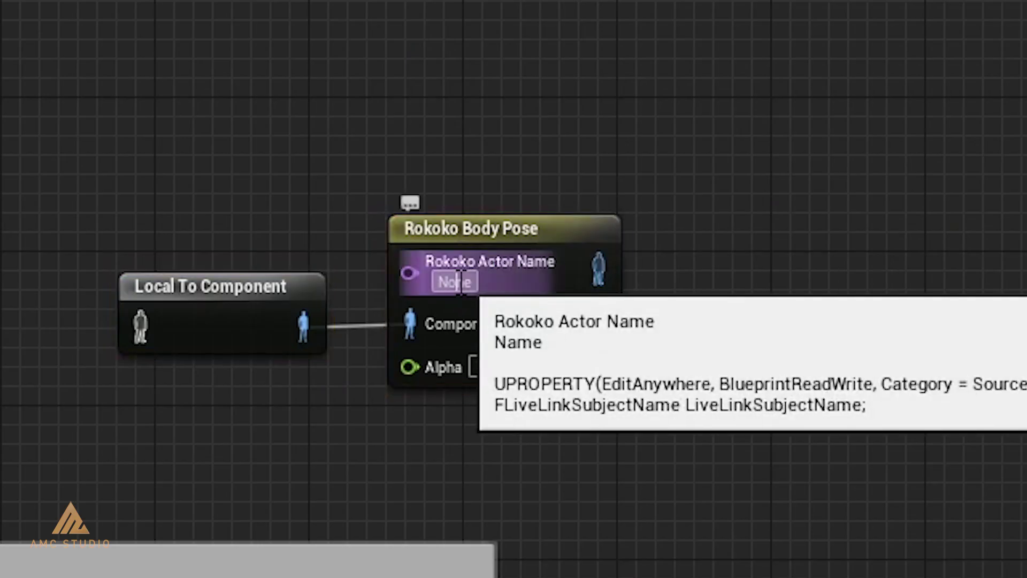
{"action": "type", "text": "MH"}
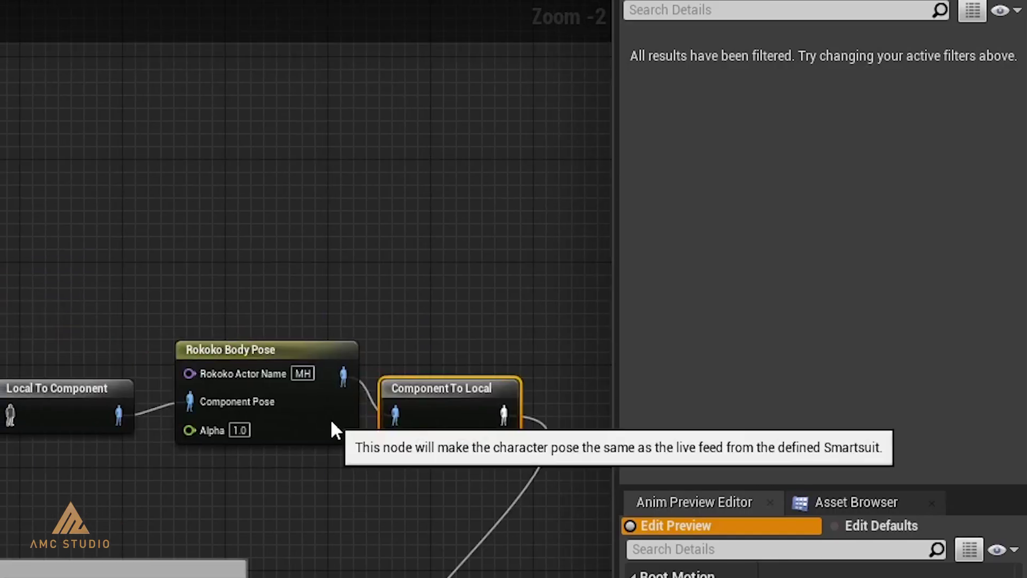
{"action": "left_click", "coordinate": [335, 424]}
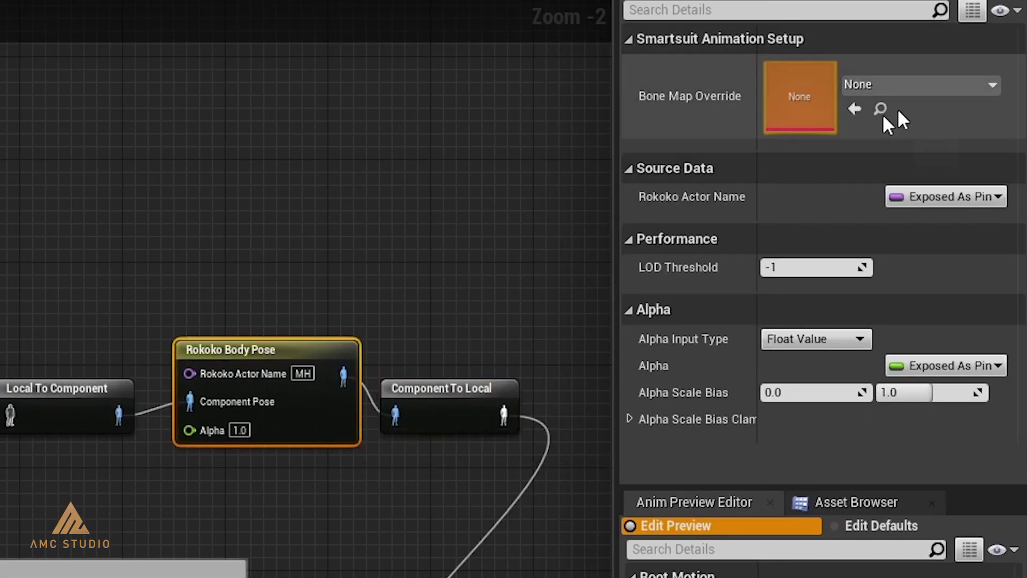
{"action": "left_click", "coordinate": [873, 87]}
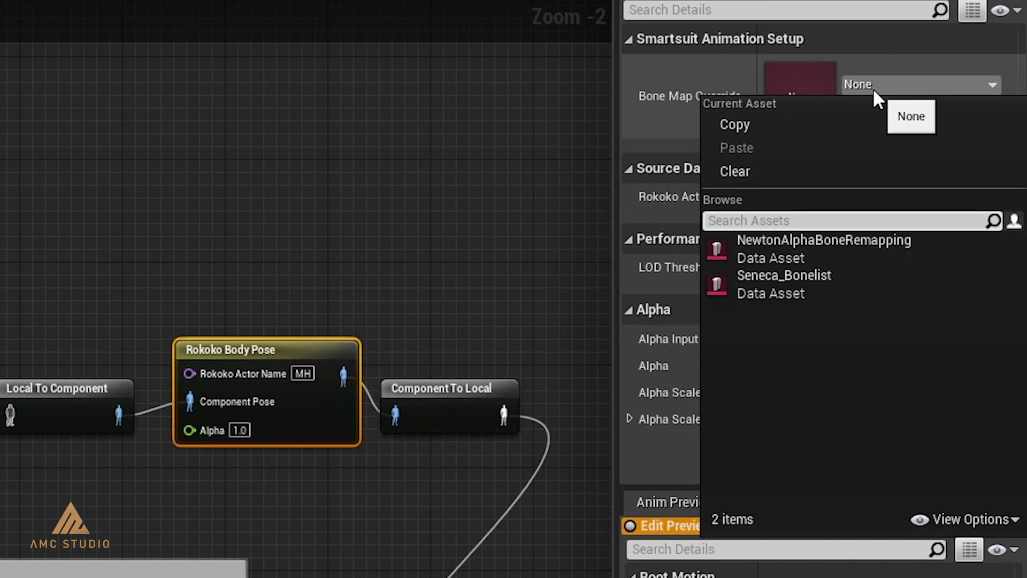
{"action": "left_click", "coordinate": [810, 288]}
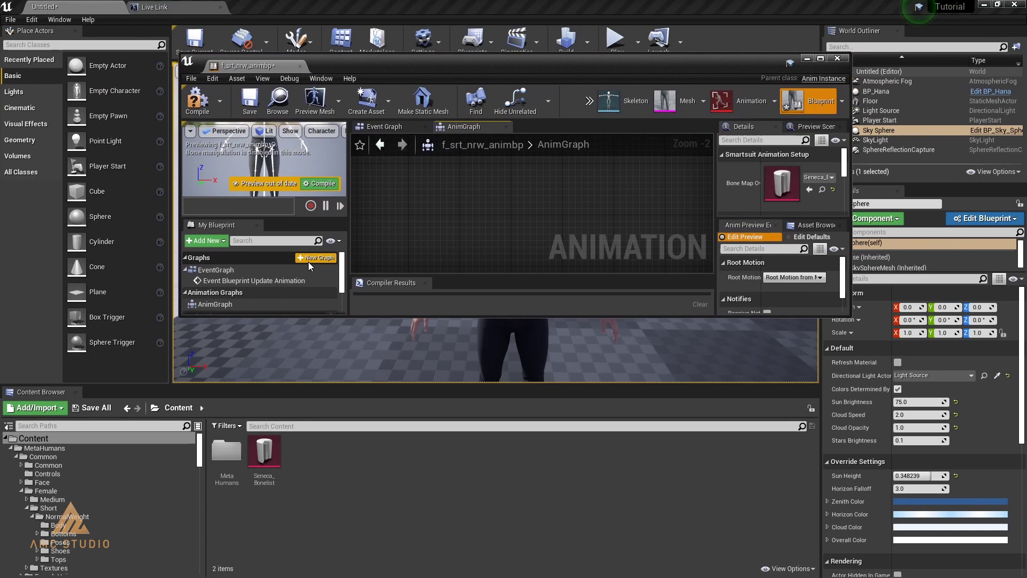
Step: Drag Tpose from MetaHumans > Hana into the AnimGraph and convert it to Pose By Name
{"action": "double_click", "coordinate": [224, 455]}
{"action": "double_click", "coordinate": [302, 453]}
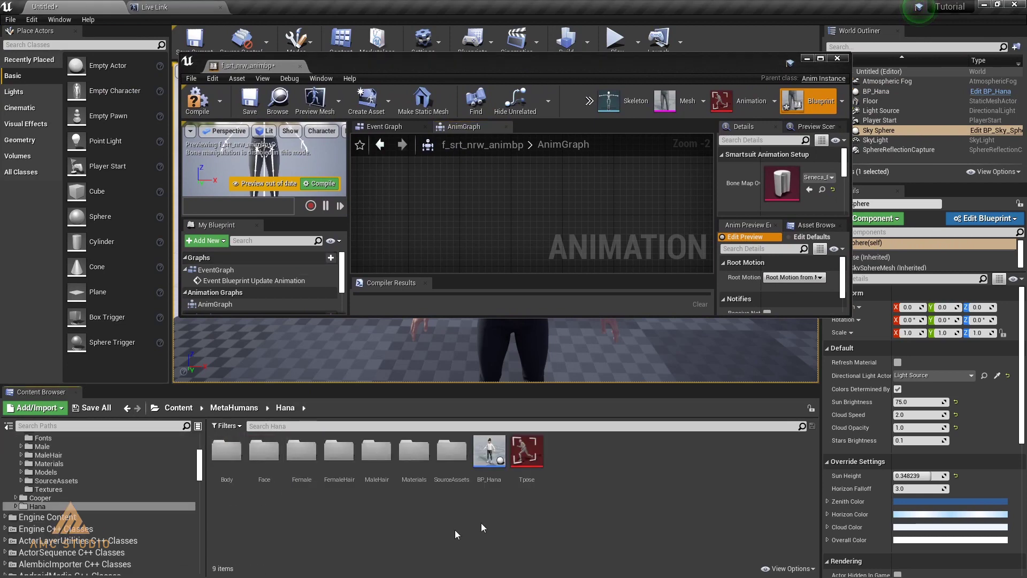
{"action": "left_click_drag", "start_coordinate": [522, 447], "coordinate": [530, 210]}
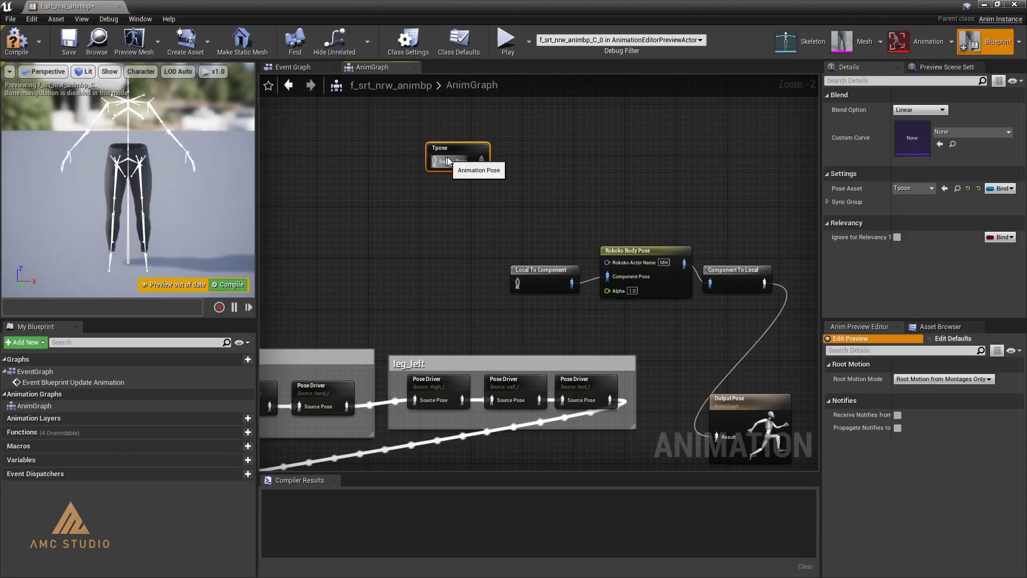
{"action": "right_click", "coordinate": [452, 265]}
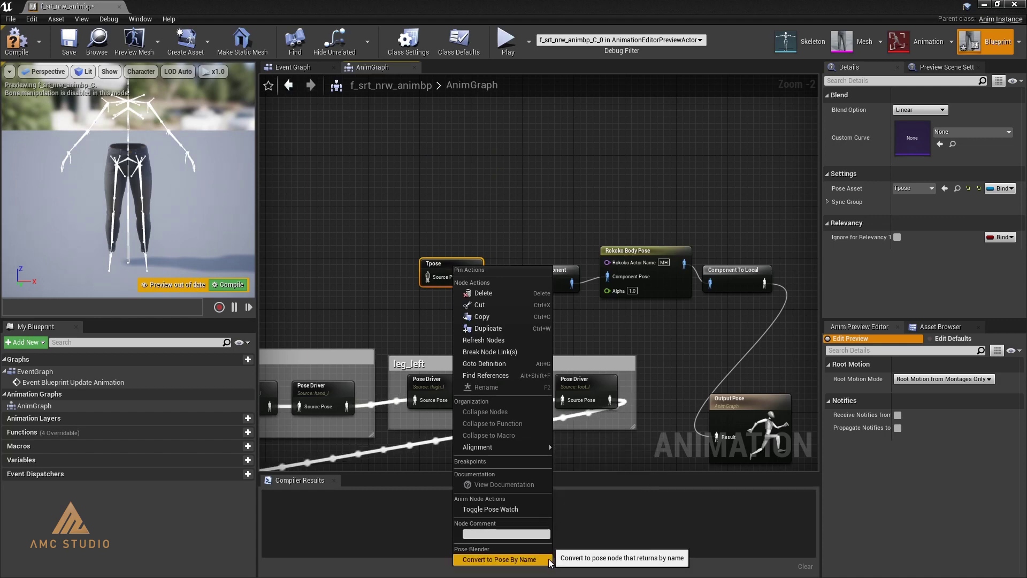
{"action": "left_click", "coordinate": [499, 559]}
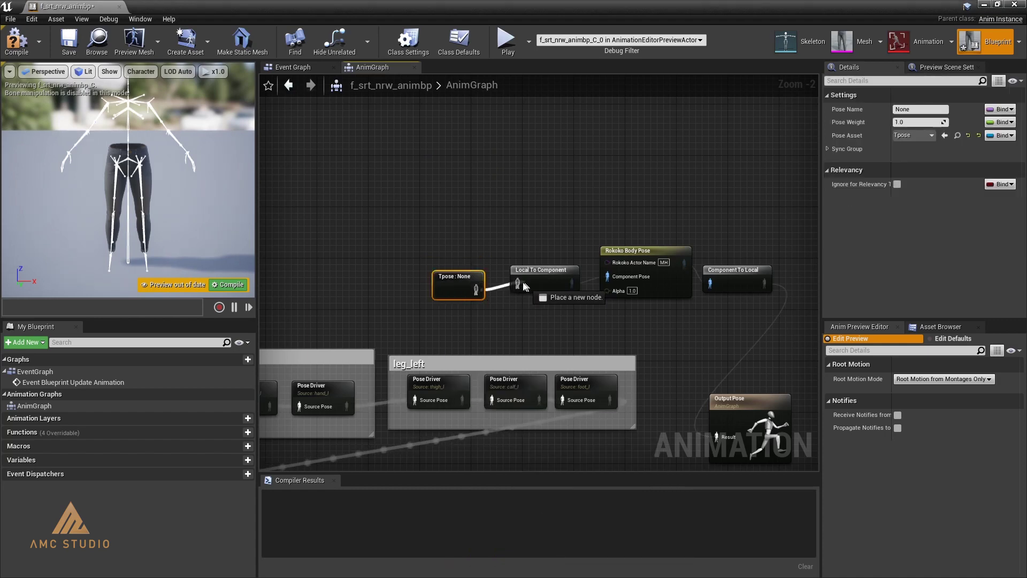
Step: Set the Tpose node's pose name to Pose_14757, then compile and save the blueprint
{"action": "double_click", "coordinate": [453, 285]}
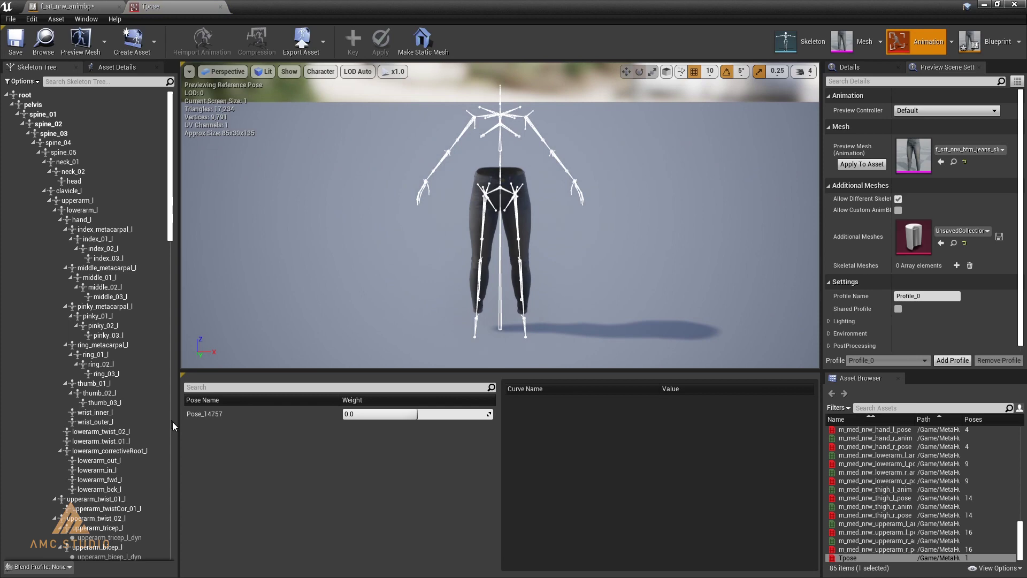
{"action": "left_click", "coordinate": [71, 7]}
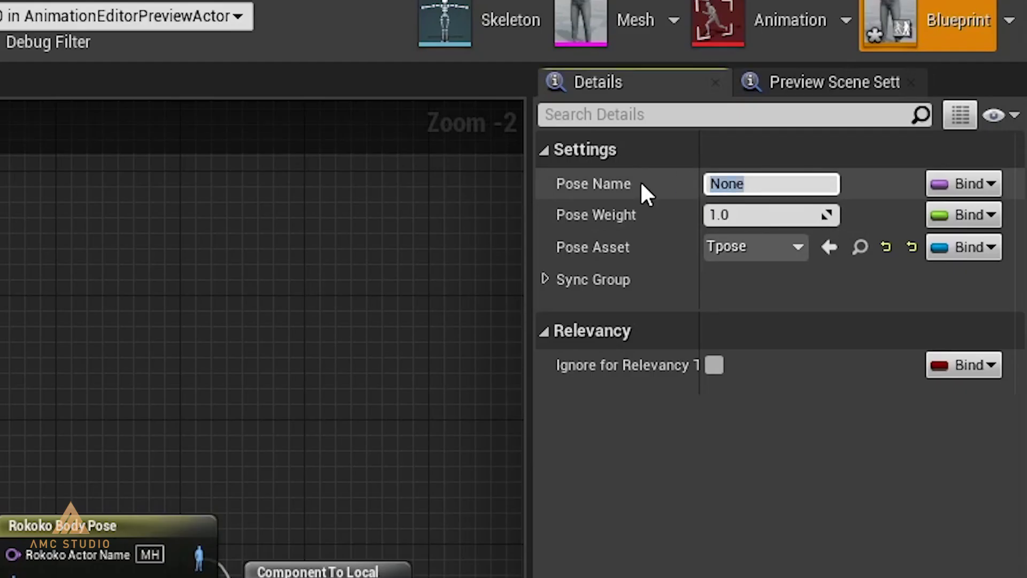
{"action": "type", "text": "Pose_"}
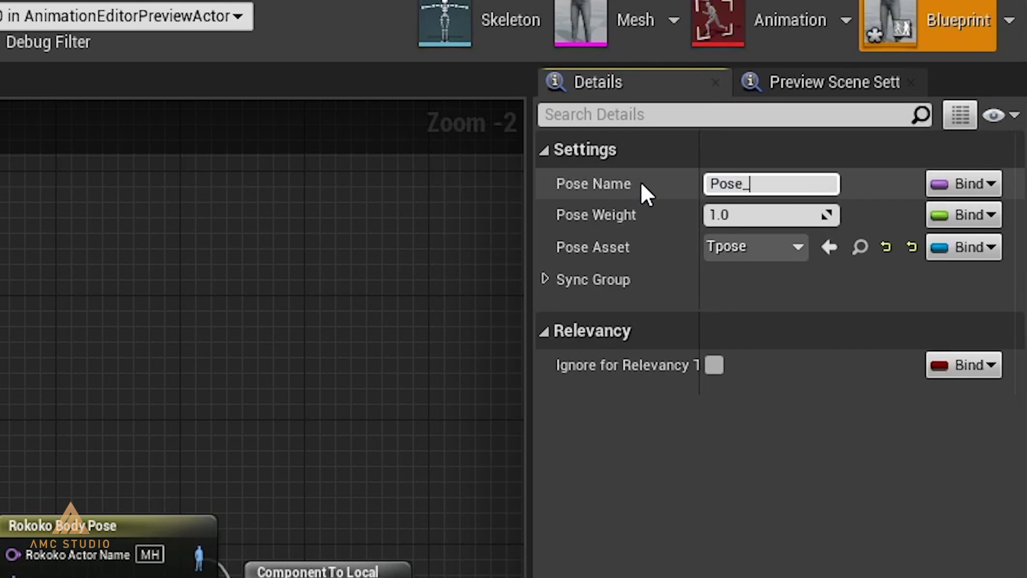
{"action": "type", "text": "14757"}
{"action": "key", "text": "Return"}
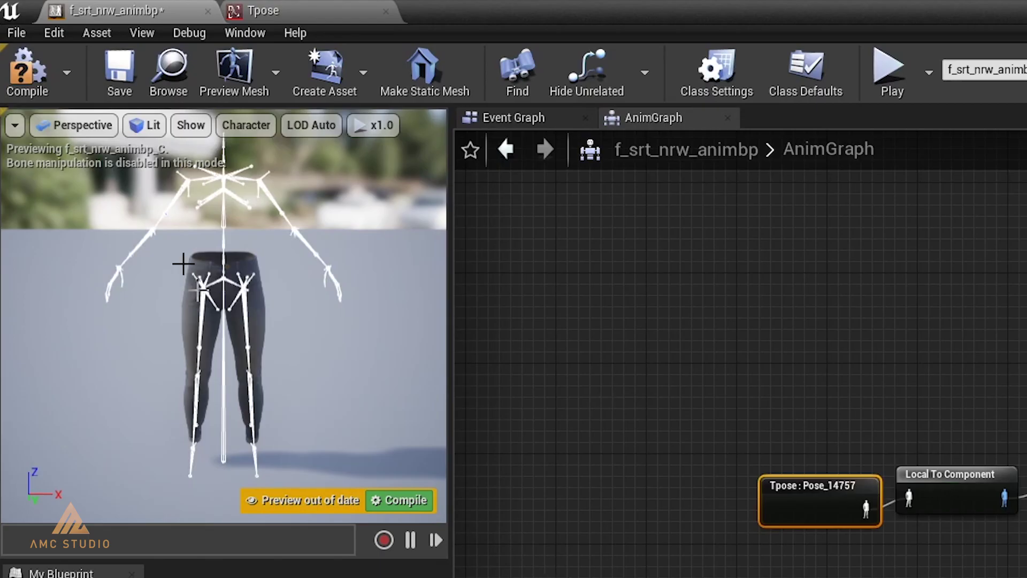
{"action": "left_click", "coordinate": [29, 71]}
{"action": "left_click", "coordinate": [118, 71]}
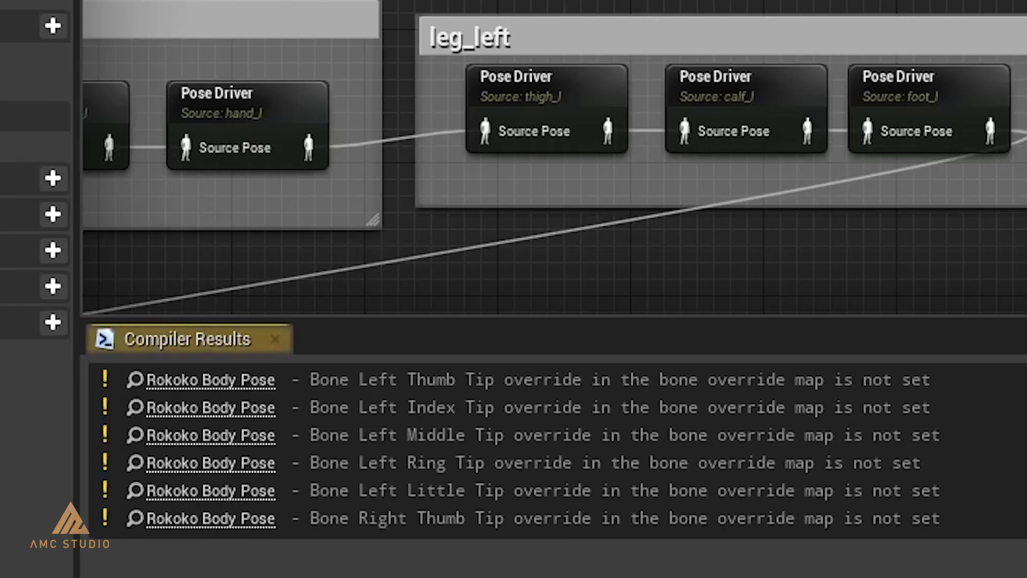
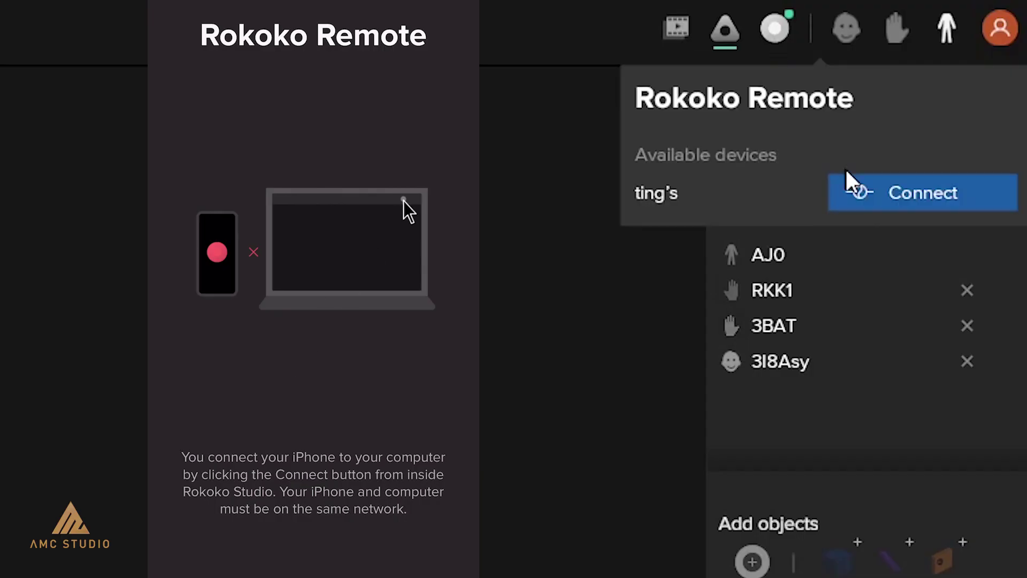
Step: Connect, pair the AJ0 suit input with MH, and enable Unreal Engine live streaming
{"action": "left_click", "coordinate": [867, 197]}
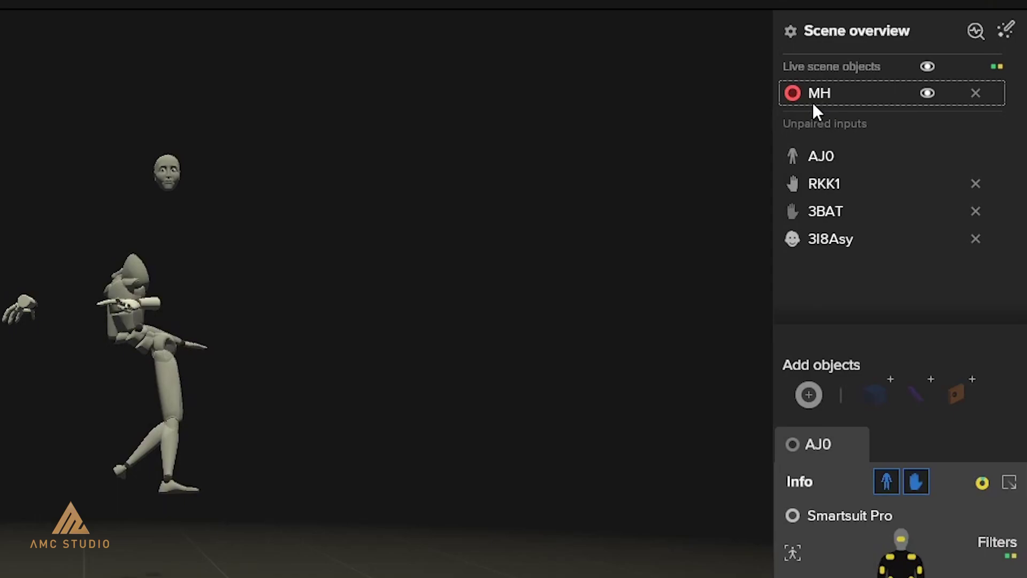
{"action": "left_click_drag", "start_coordinate": [813, 108], "coordinate": [825, 94]}
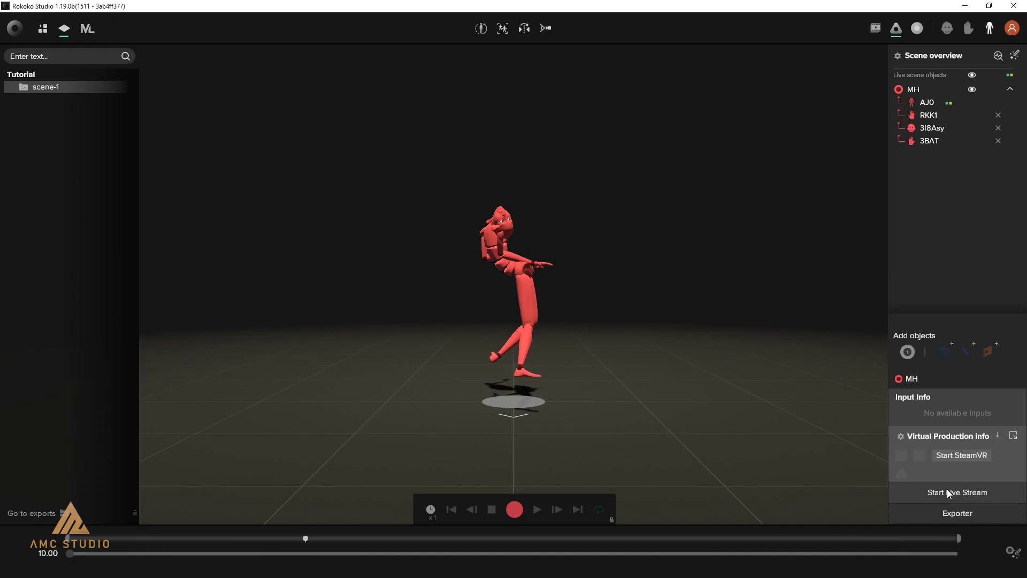
{"action": "left_click", "coordinate": [943, 489]}
{"action": "left_click", "coordinate": [225, 83]}
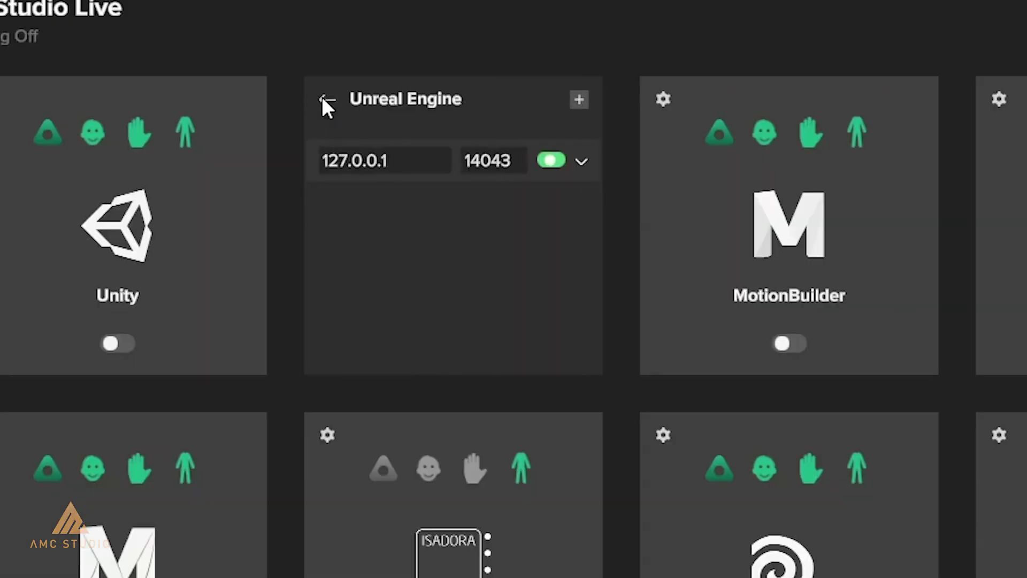
{"action": "left_click", "coordinate": [324, 98]}
{"action": "left_click", "coordinate": [448, 347]}
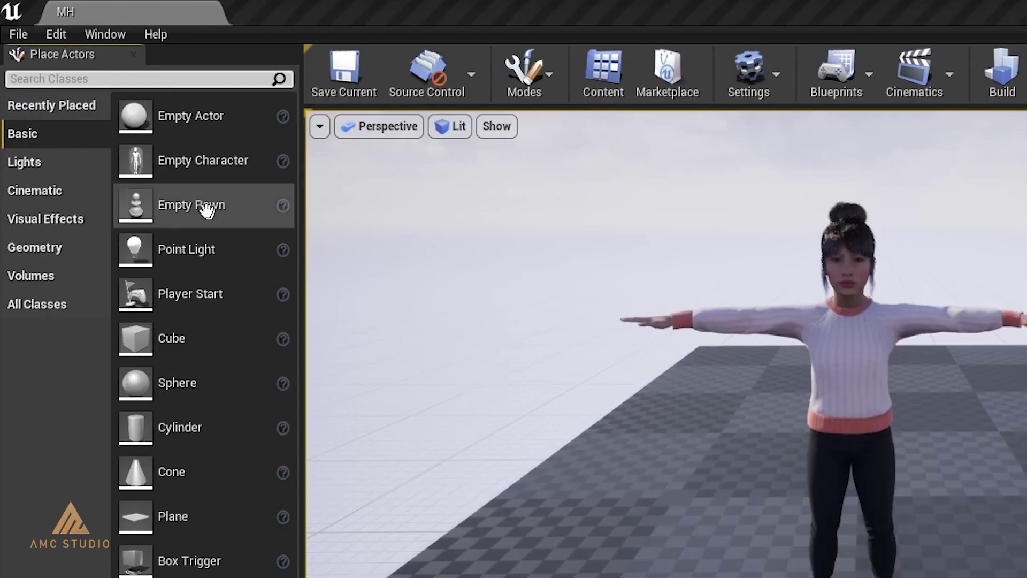
Step: Place a Rokoko Receiver in the level and add a Rokoko Studio Live Link source
{"action": "left_click", "coordinate": [193, 78]}
{"action": "type", "text": "rokoko"}
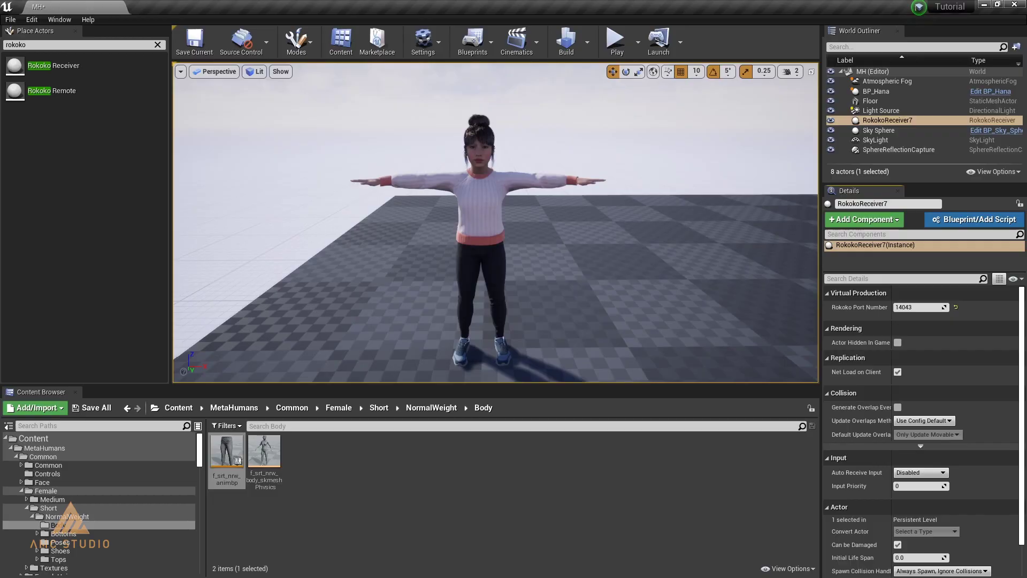
{"action": "left_click", "coordinate": [59, 19]}
{"action": "left_click", "coordinate": [67, 148]}
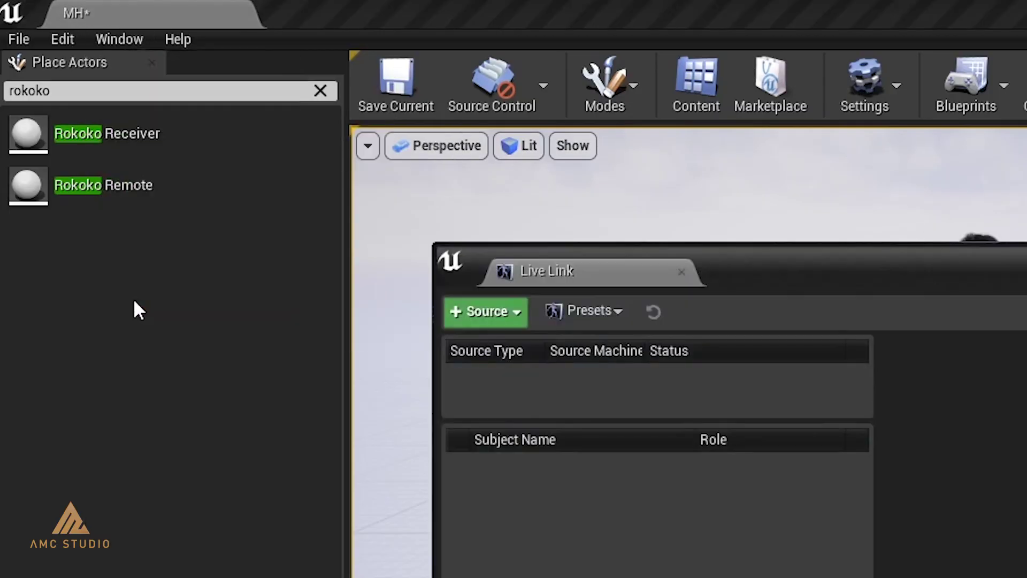
{"action": "left_click", "coordinate": [460, 310]}
{"action": "mouse_move", "coordinate": [175, 181]}
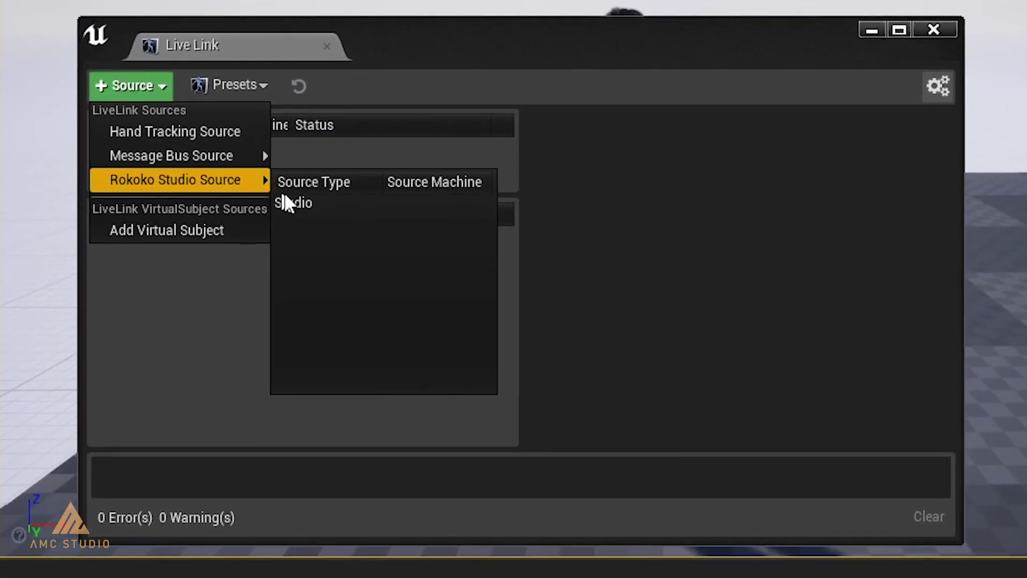
{"action": "left_click", "coordinate": [295, 205]}
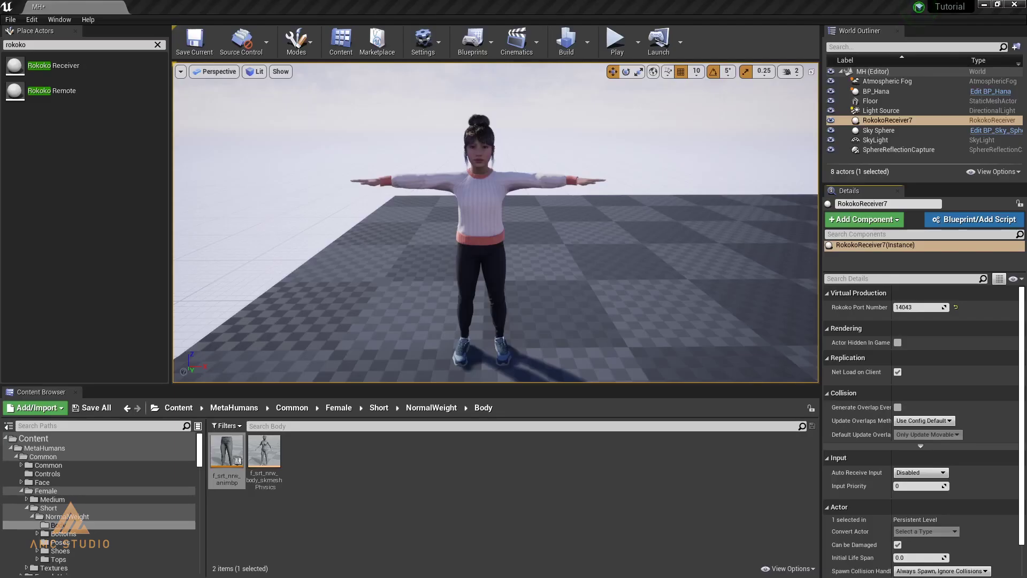
Step: On BP_Hana, set the face subject to actor:MH:face and enable LLink Face Head
{"action": "left_click", "coordinate": [486, 233]}
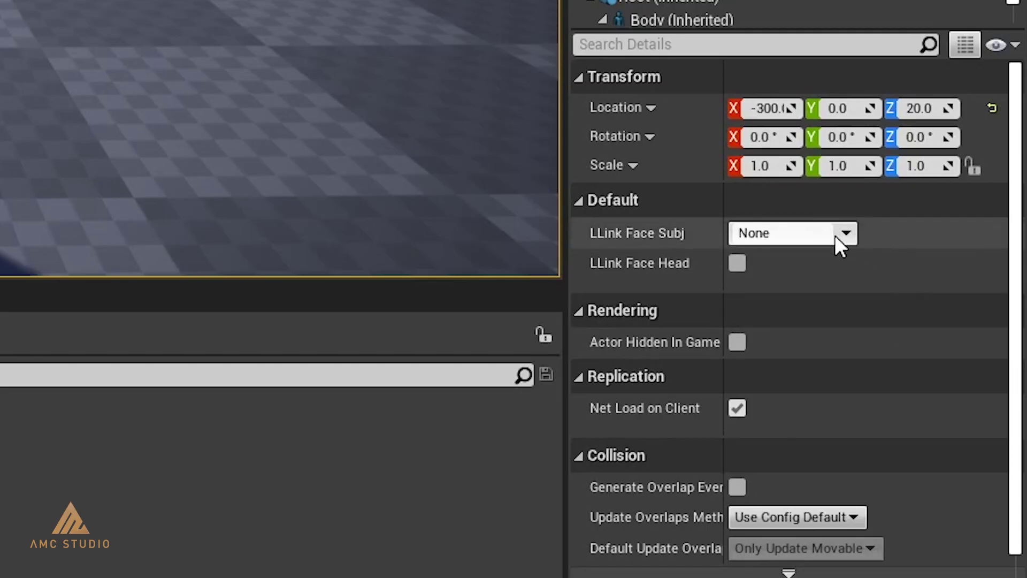
{"action": "left_click", "coordinate": [833, 234]}
{"action": "left_click", "coordinate": [787, 326]}
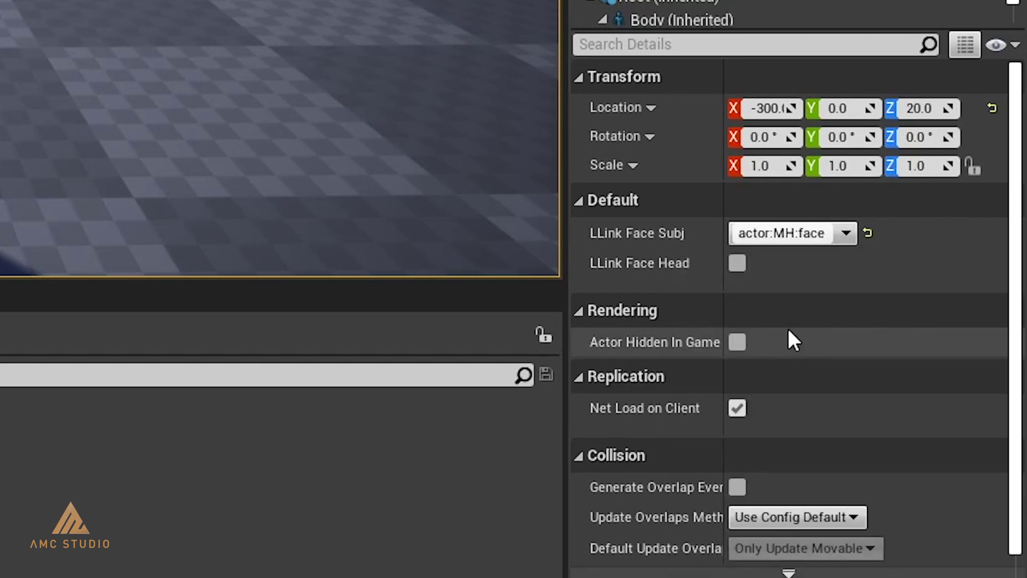
{"action": "left_click", "coordinate": [737, 263]}
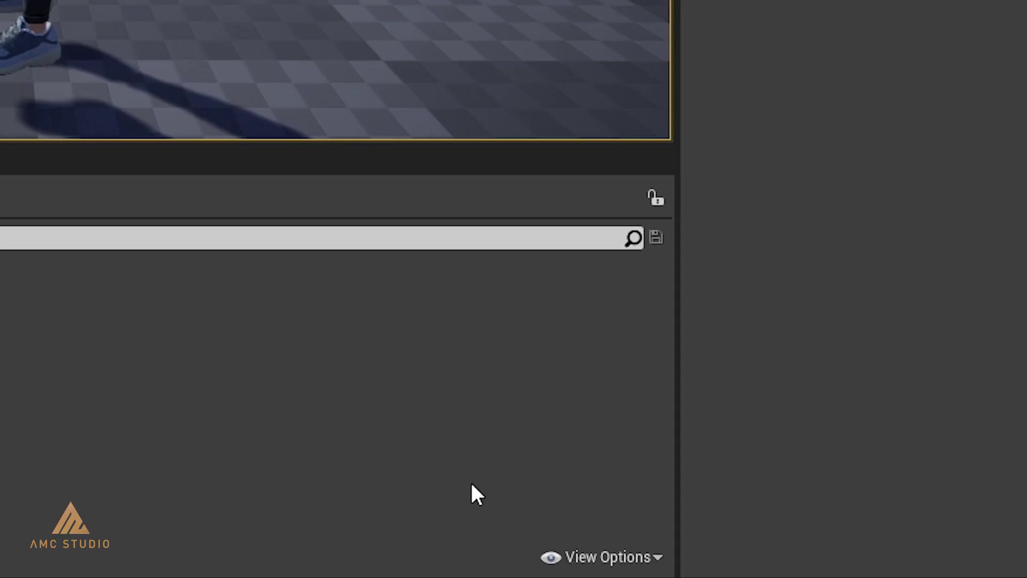
Step: Show plugin content and search the Smartsuit Content folder for Rokoko assets
{"action": "left_click", "coordinate": [715, 567]}
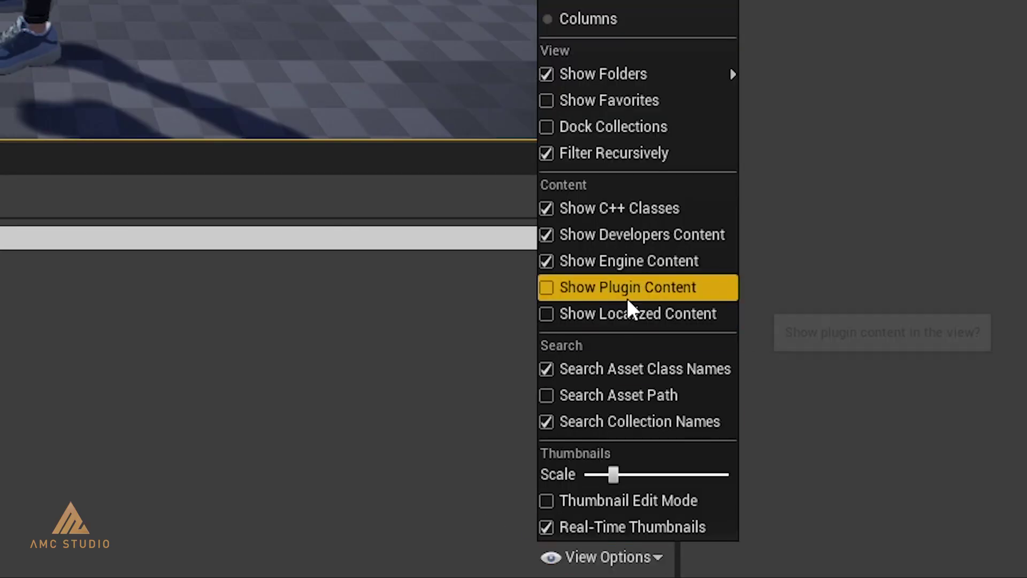
{"action": "left_click", "coordinate": [687, 291]}
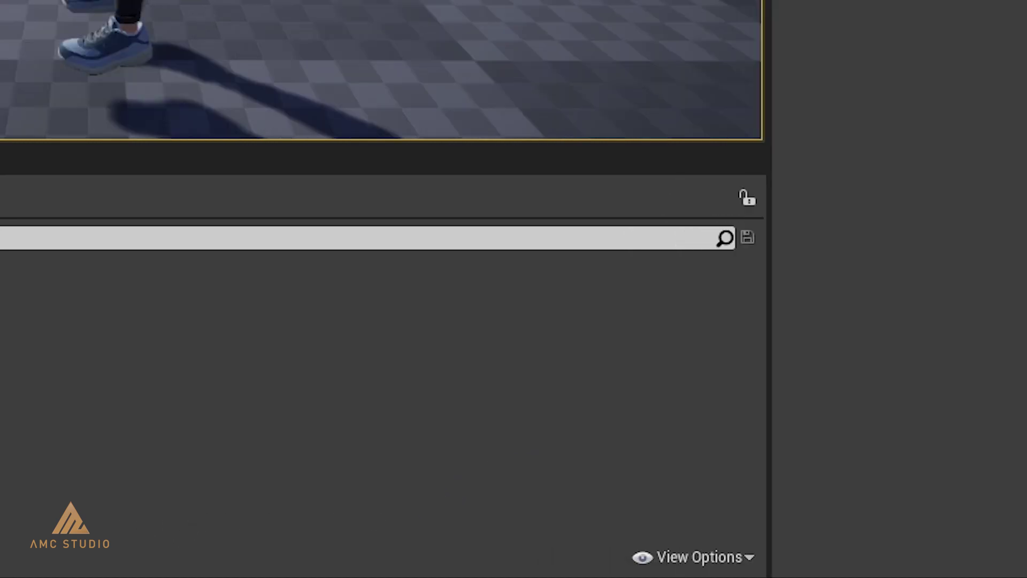
{"action": "scroll", "coordinate": [166, 351], "scroll_direction": "down", "scroll_amount": 5}
{"action": "scroll", "coordinate": [166, 351], "scroll_direction": "down", "scroll_amount": 10}
{"action": "scroll", "coordinate": [213, 351], "scroll_direction": "down", "scroll_amount": 10}
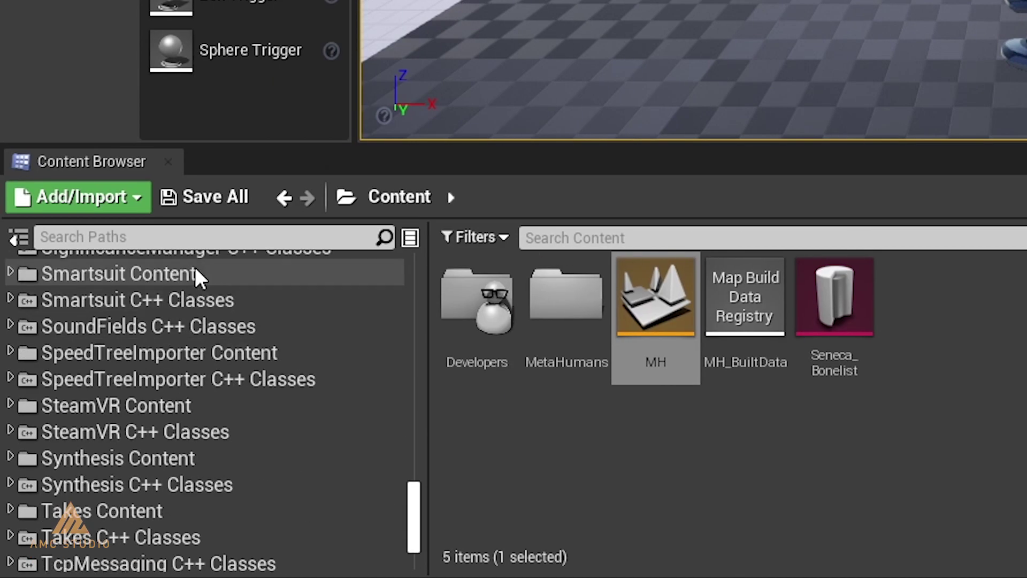
{"action": "left_click", "coordinate": [119, 274]}
{"action": "left_click", "coordinate": [619, 238]}
{"action": "type", "text": "rokoko"}
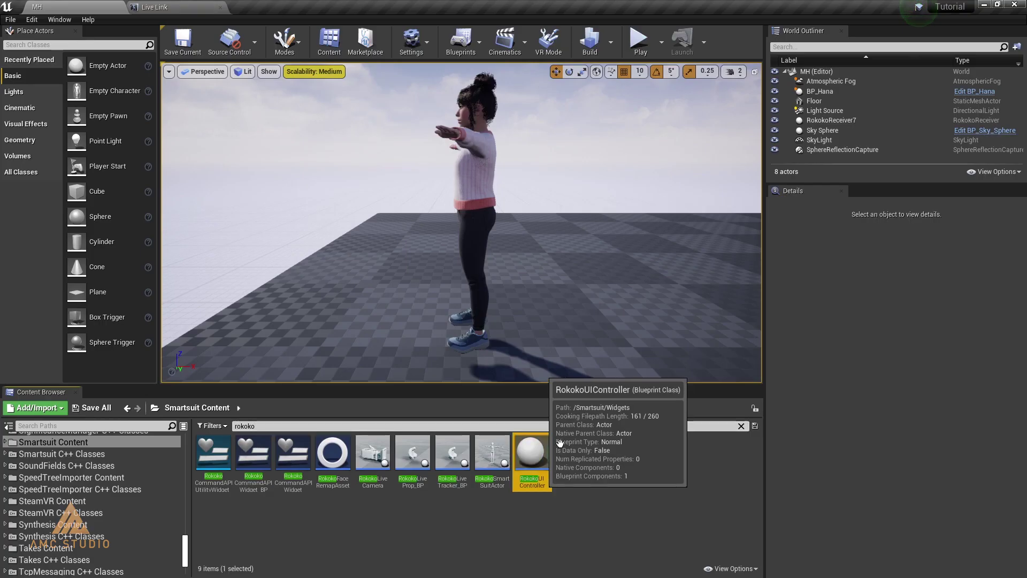
Step: Place the RokokoUIController and RokokoLiveCamera in the level beside the MetaHuman
{"action": "left_click_drag", "start_coordinate": [531, 454], "coordinate": [583, 298]}
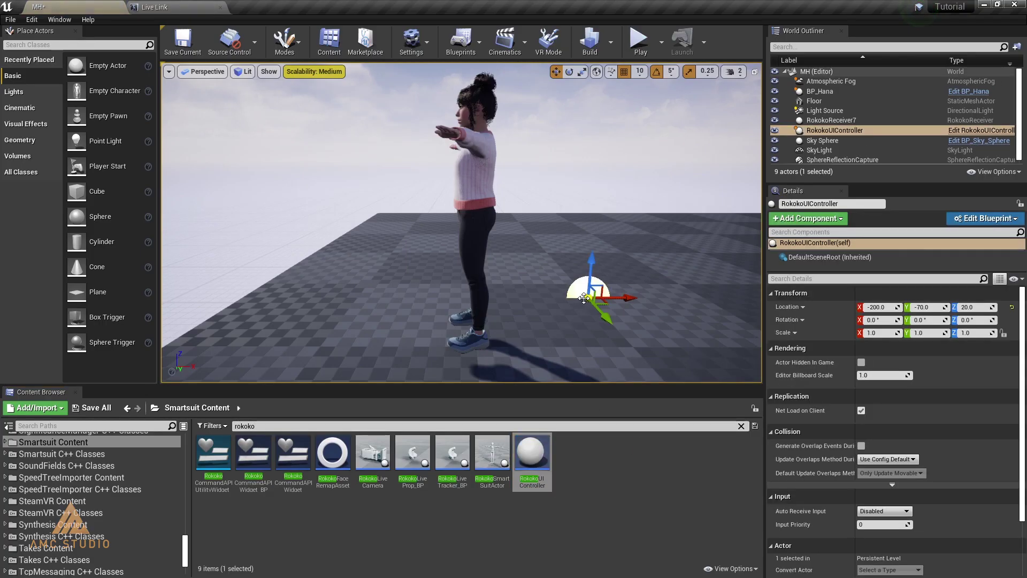
{"action": "left_click", "coordinate": [373, 461]}
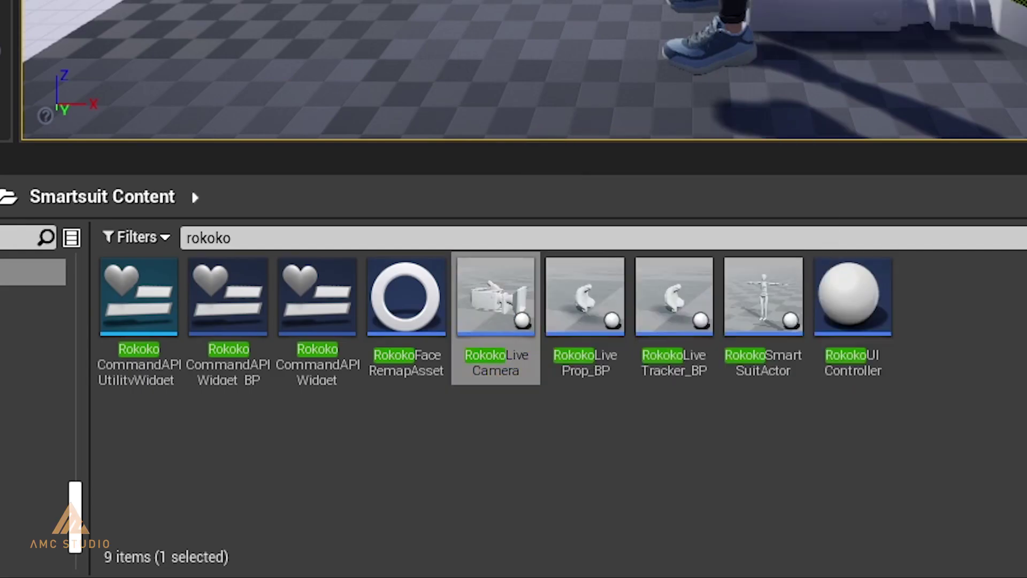
{"action": "left_click_drag", "start_coordinate": [372, 462], "coordinate": [407, 303]}
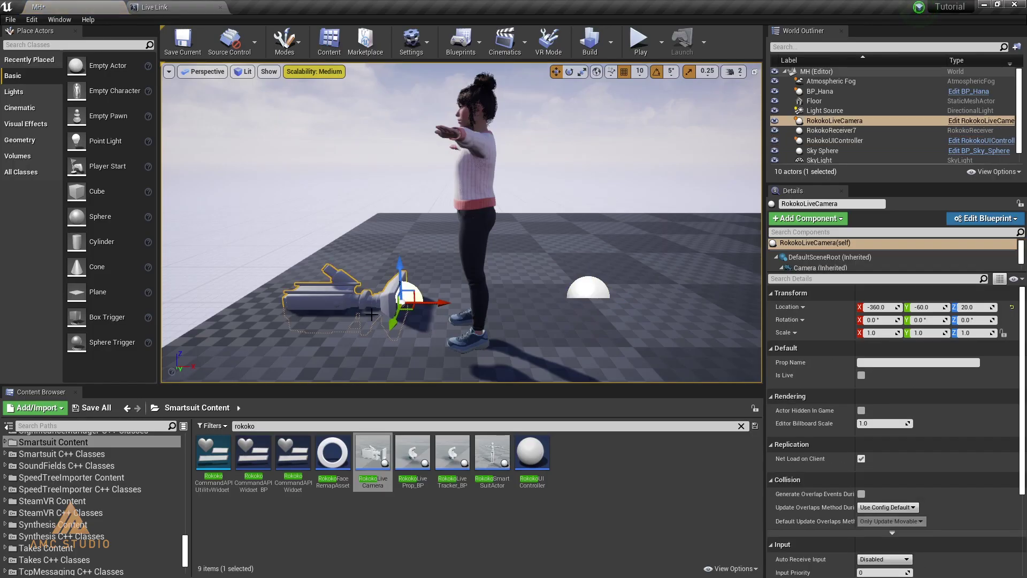
{"action": "left_click", "coordinate": [389, 358]}
{"action": "key", "text": "ctrl+z"}
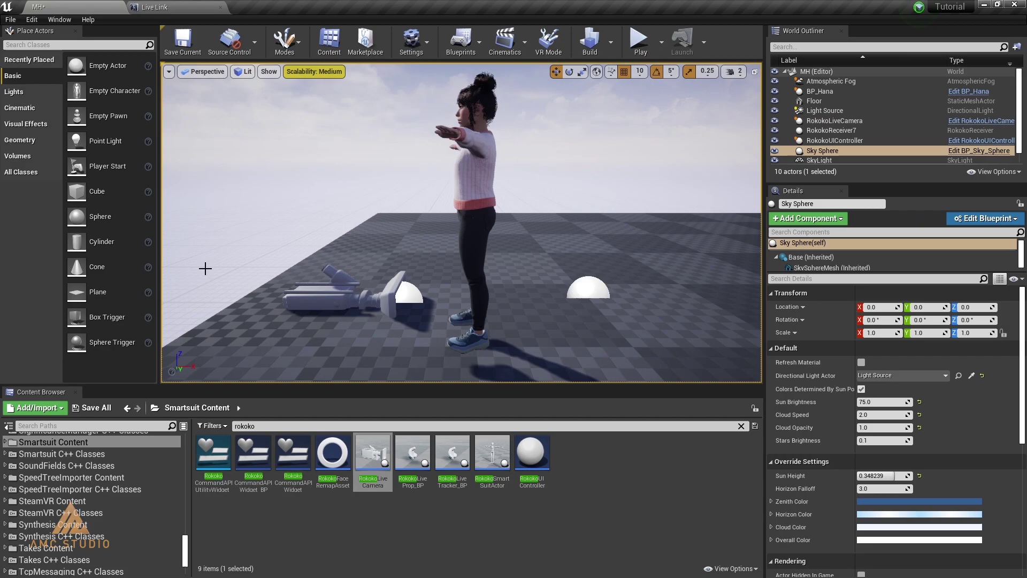
Step: Set the live camera's StaticMesh component to a Cube at 0.5 scale
{"action": "key", "text": "f"}
{"action": "scroll", "coordinate": [828, 261], "scroll_direction": "down", "scroll_amount": 2}
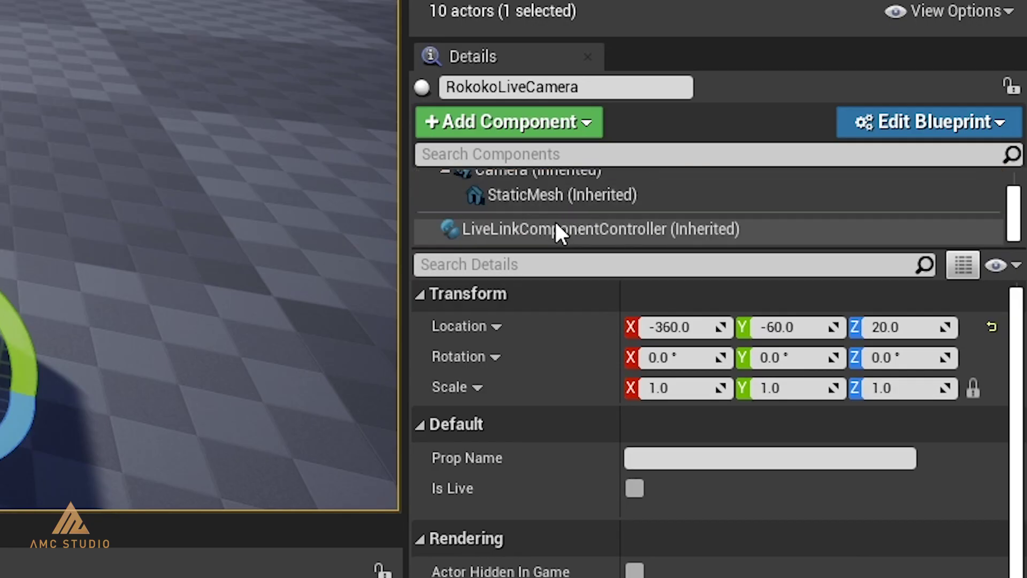
{"action": "left_click", "coordinate": [833, 251]}
{"action": "left_click", "coordinate": [947, 387]}
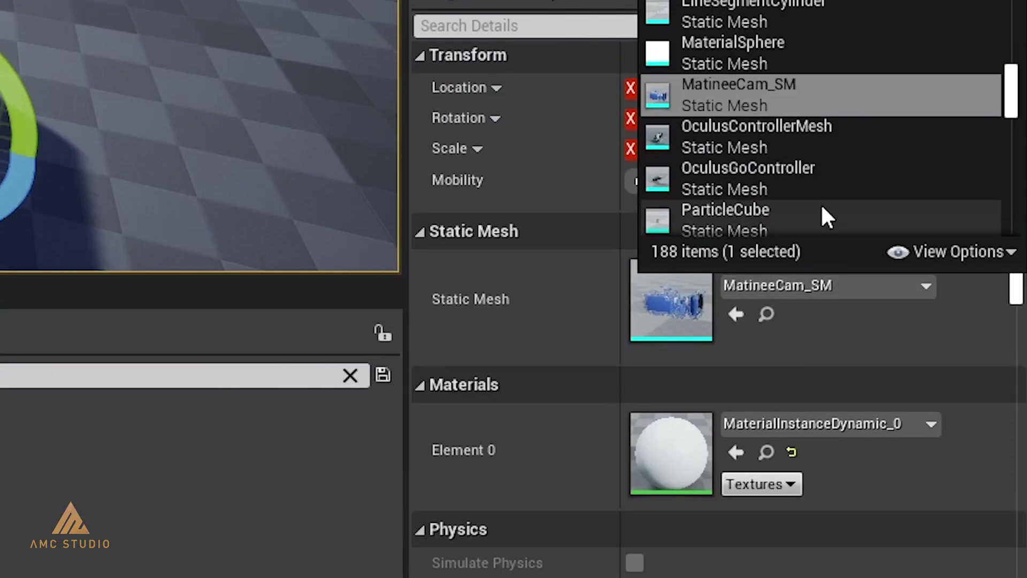
{"action": "scroll", "coordinate": [865, 85], "scroll_direction": "up", "scroll_amount": 3}
{"action": "scroll", "coordinate": [864, 85], "scroll_direction": "up", "scroll_amount": 5}
{"action": "scroll", "coordinate": [864, 85], "scroll_direction": "up", "scroll_amount": 1}
{"action": "scroll", "coordinate": [791, 11], "scroll_direction": "up", "scroll_amount": 2}
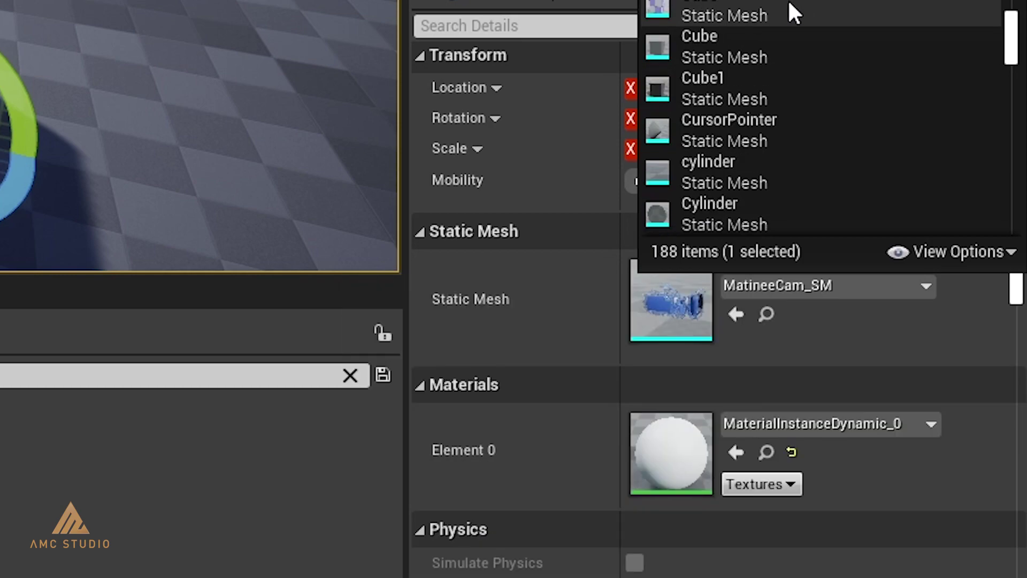
{"action": "left_click", "coordinate": [744, 33]}
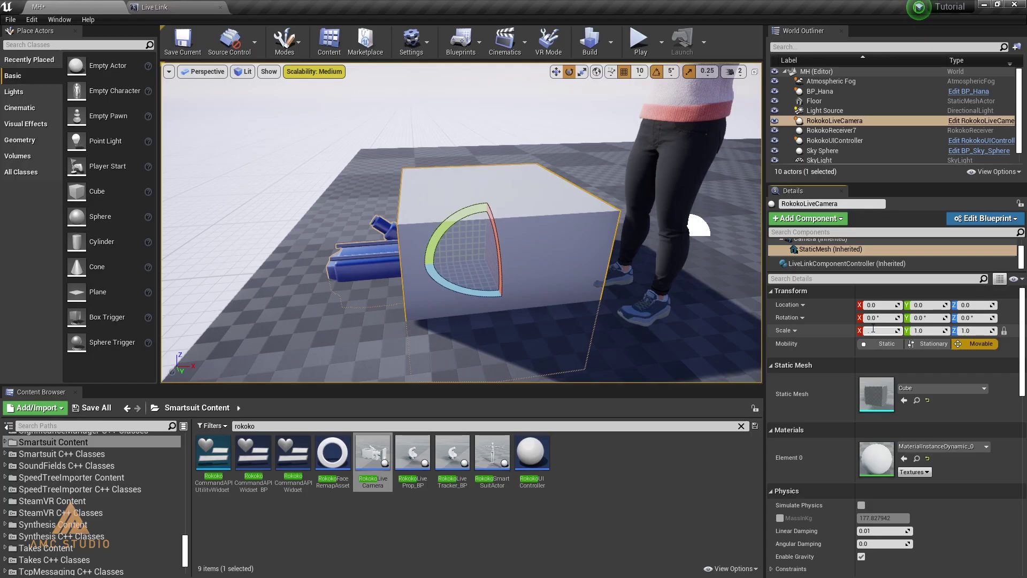
{"action": "type", "text": "0.5"}
{"action": "key", "text": "Return"}
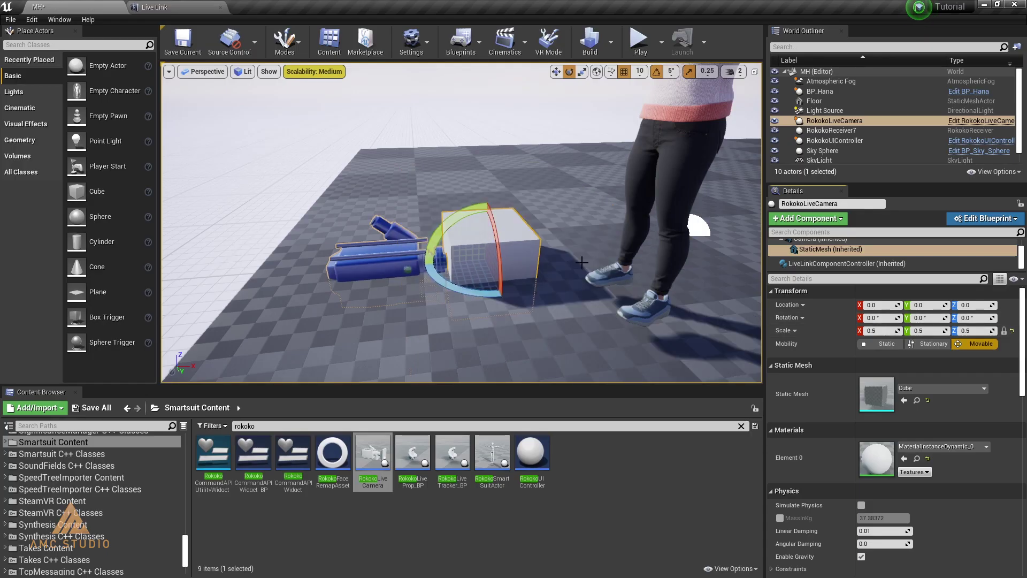
Step: Set the Camera component's Camera Mesh to a plain box
{"action": "left_click", "coordinate": [403, 291]}
{"action": "left_click", "coordinate": [410, 257]}
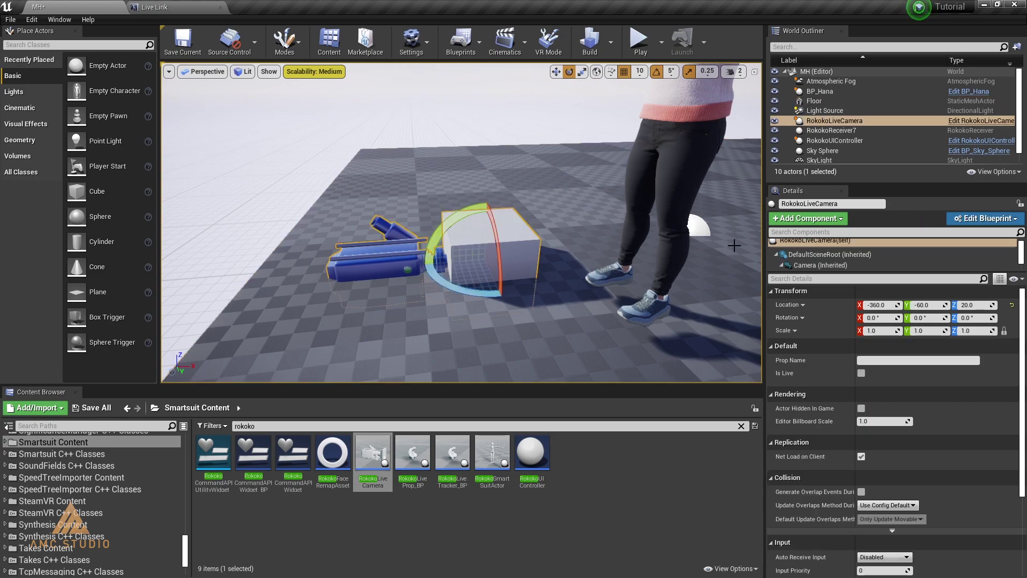
{"action": "left_click", "coordinate": [826, 266]}
{"action": "scroll", "coordinate": [1002, 474], "scroll_direction": "down", "scroll_amount": 3}
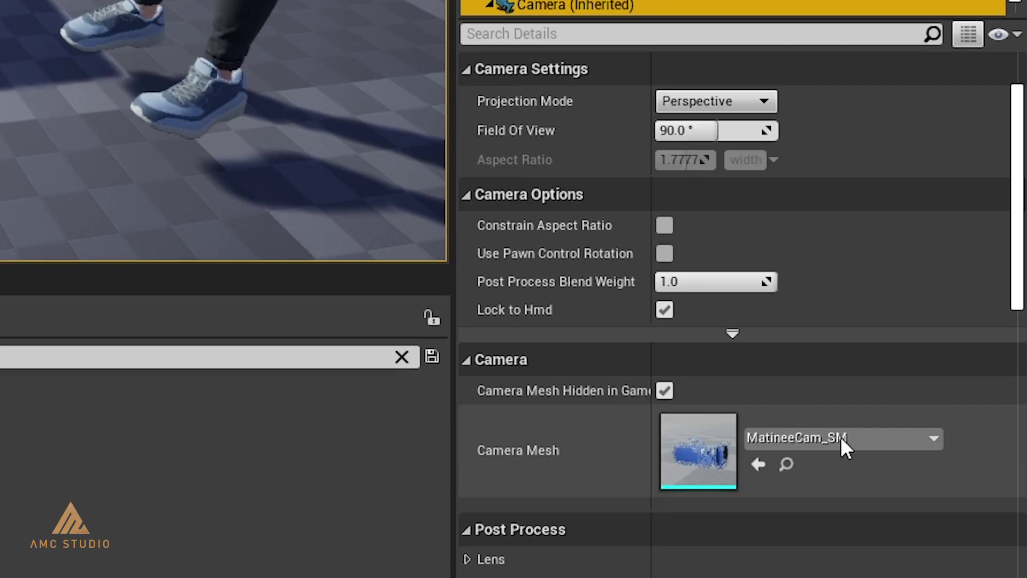
{"action": "left_click", "coordinate": [841, 438]}
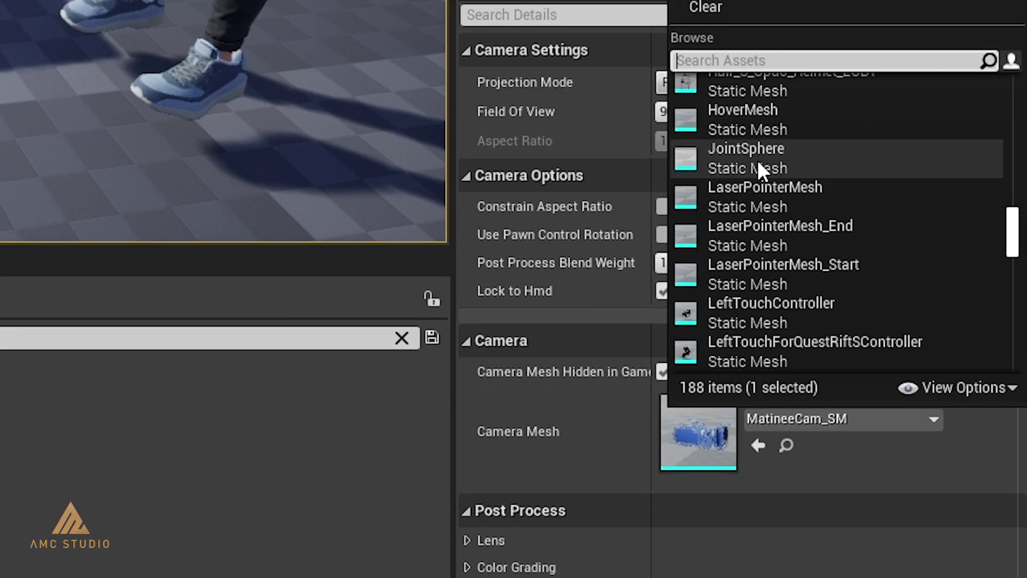
{"action": "scroll", "coordinate": [763, 167], "scroll_direction": "up", "scroll_amount": 5}
{"action": "scroll", "coordinate": [963, 161], "scroll_direction": "up", "scroll_amount": 5}
{"action": "left_click", "coordinate": [968, 78]}
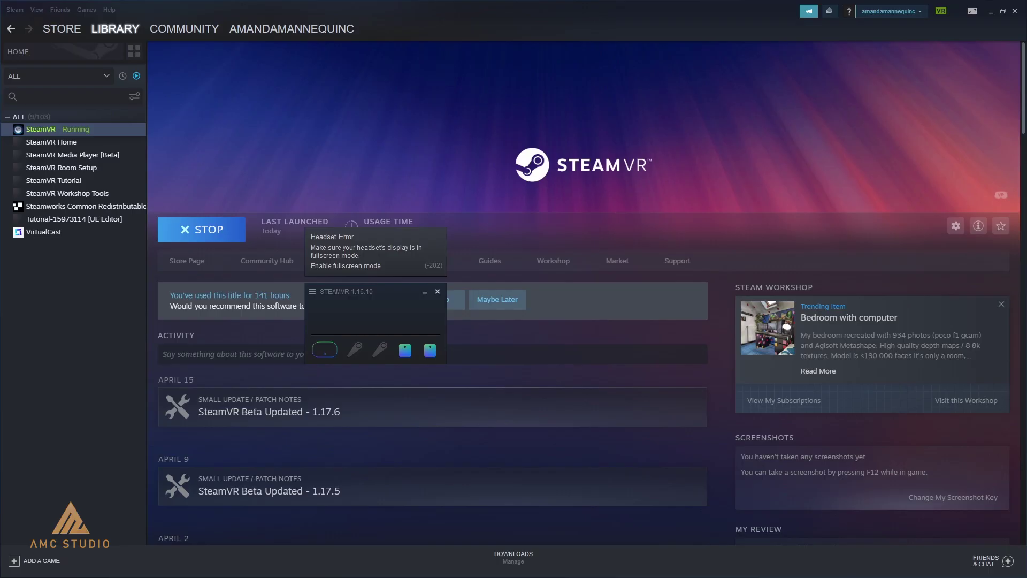
Step: Run SteamVR Room Setup with a Standing Only play area
{"action": "left_click", "coordinate": [311, 292]}
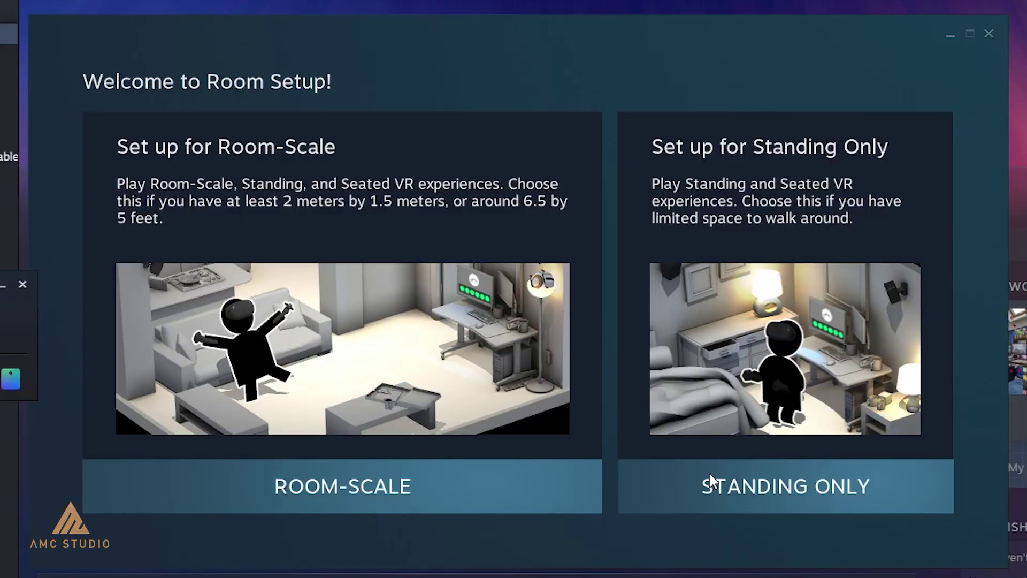
{"action": "left_click", "coordinate": [710, 474]}
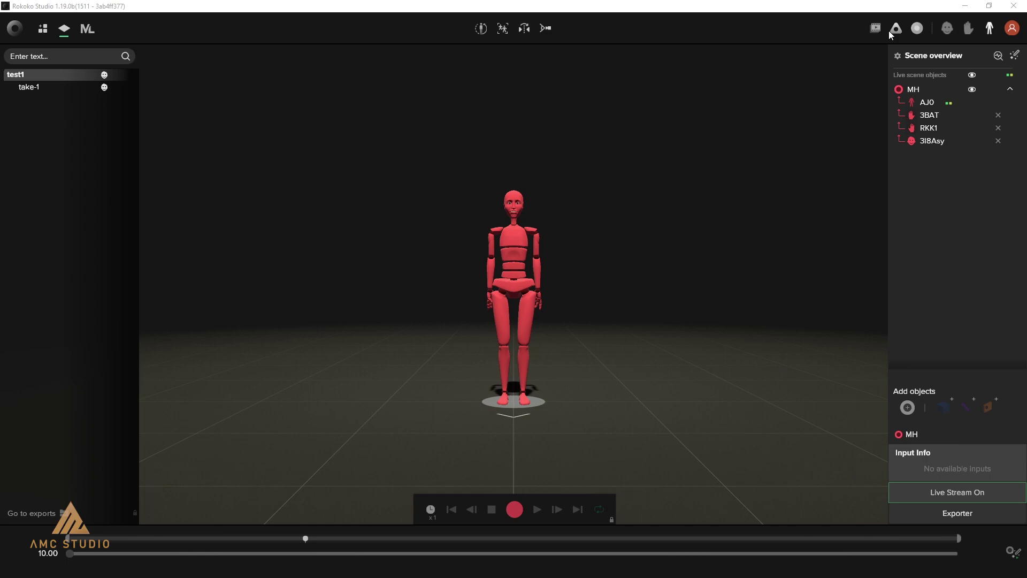
Step: Show the Virtual Production tracking info and start SteamVR tracking for the camera prop
{"action": "left_click", "coordinate": [896, 30]}
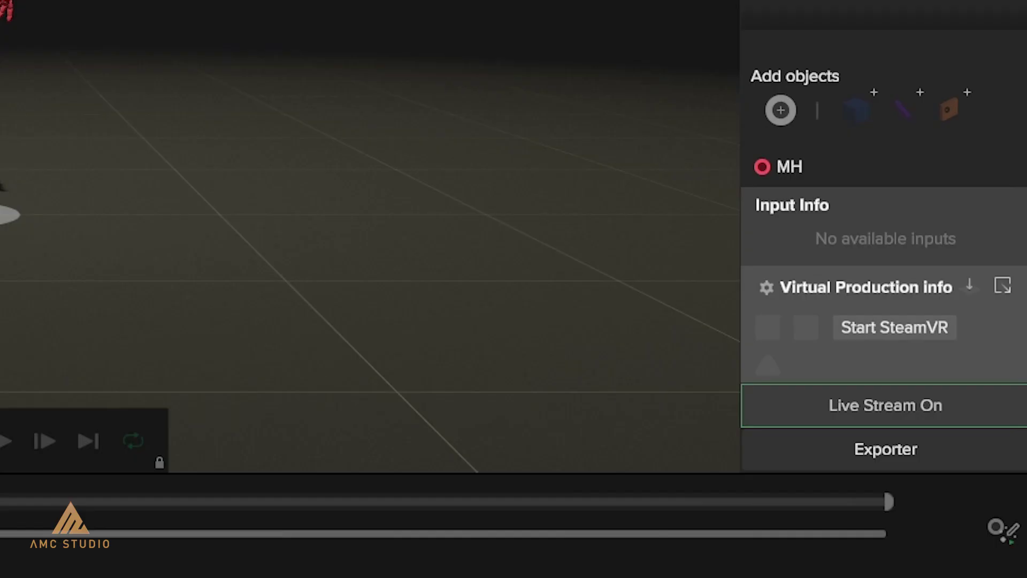
{"action": "left_click", "coordinate": [868, 329]}
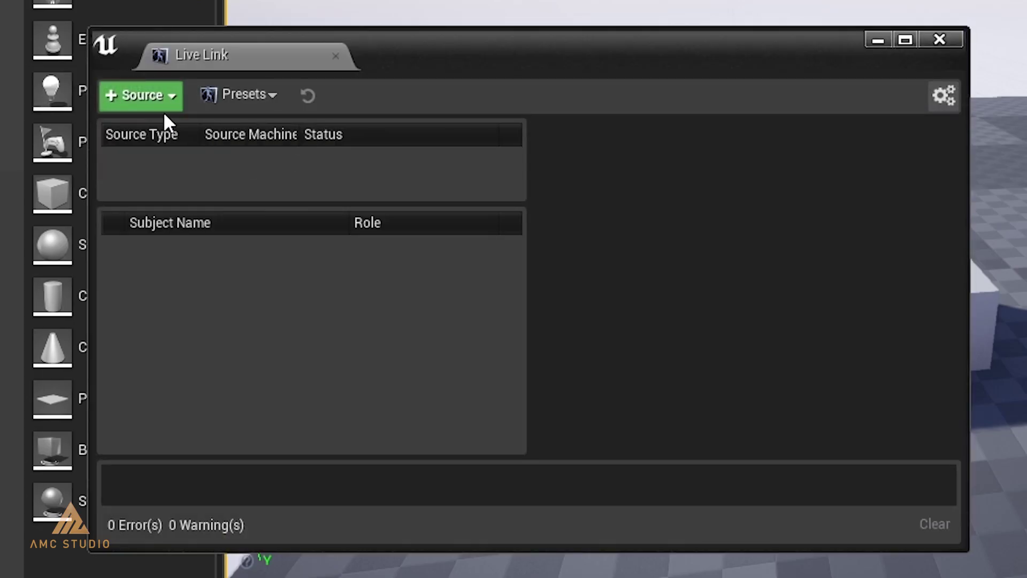
Step: Add a Rokoko Studio Live Link source, move the camera onto the cube, and make Camera-1 live
{"action": "left_click", "coordinate": [161, 101]}
{"action": "left_click", "coordinate": [337, 191]}
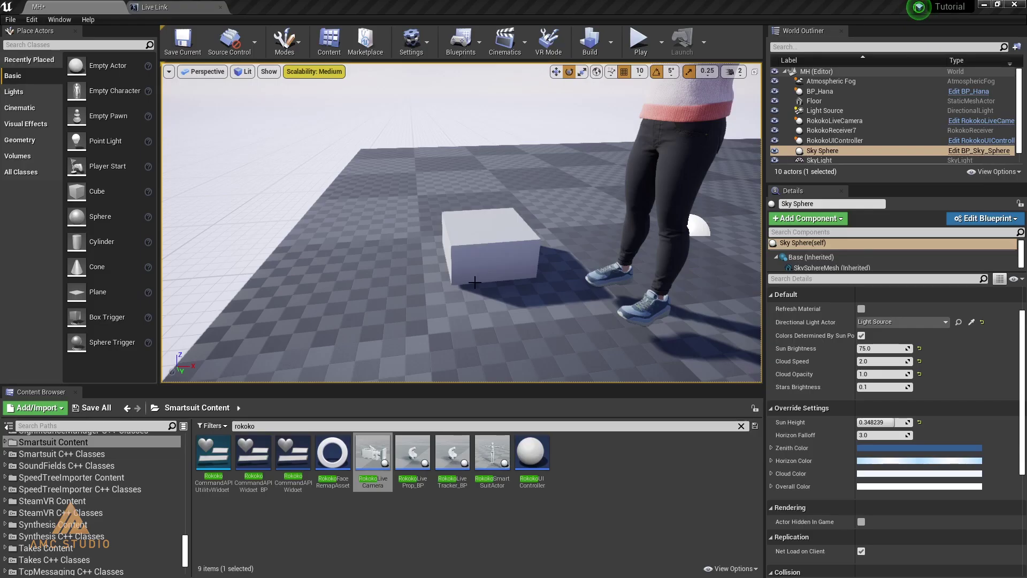
{"action": "left_click_drag", "start_coordinate": [475, 281], "coordinate": [472, 283]}
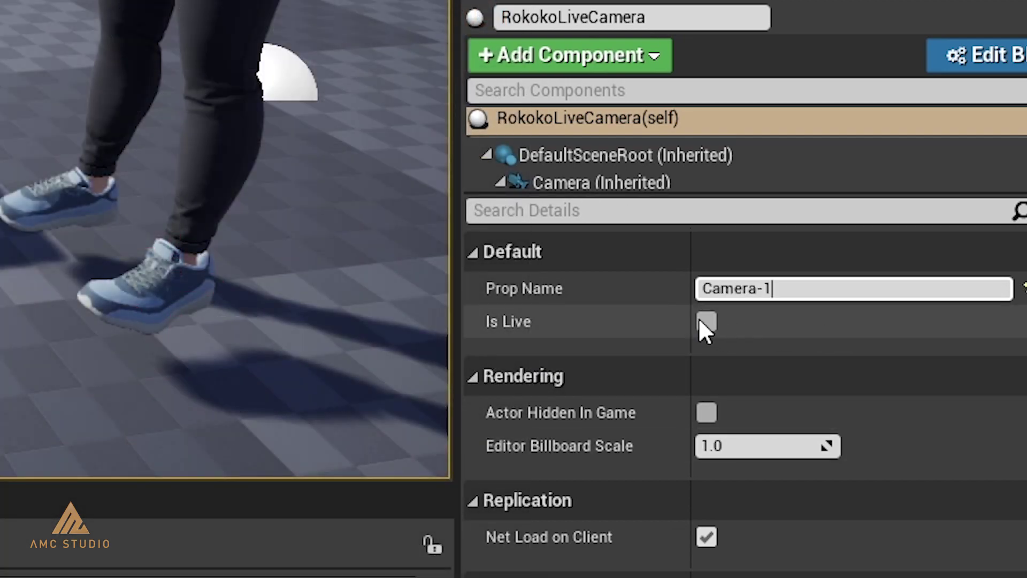
{"action": "left_click", "coordinate": [707, 321]}
{"action": "scroll", "coordinate": [648, 163], "scroll_direction": "down", "scroll_amount": 2}
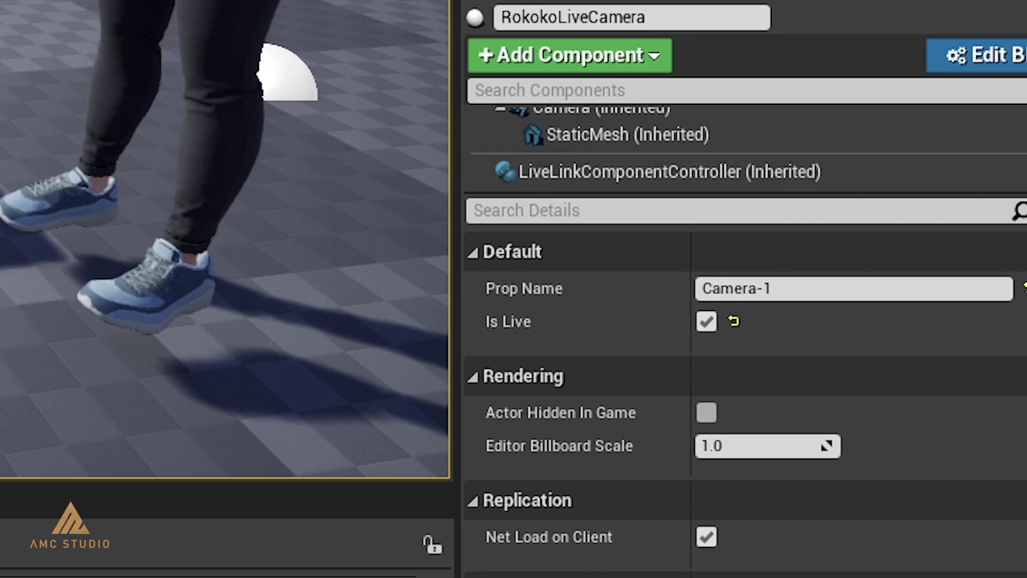